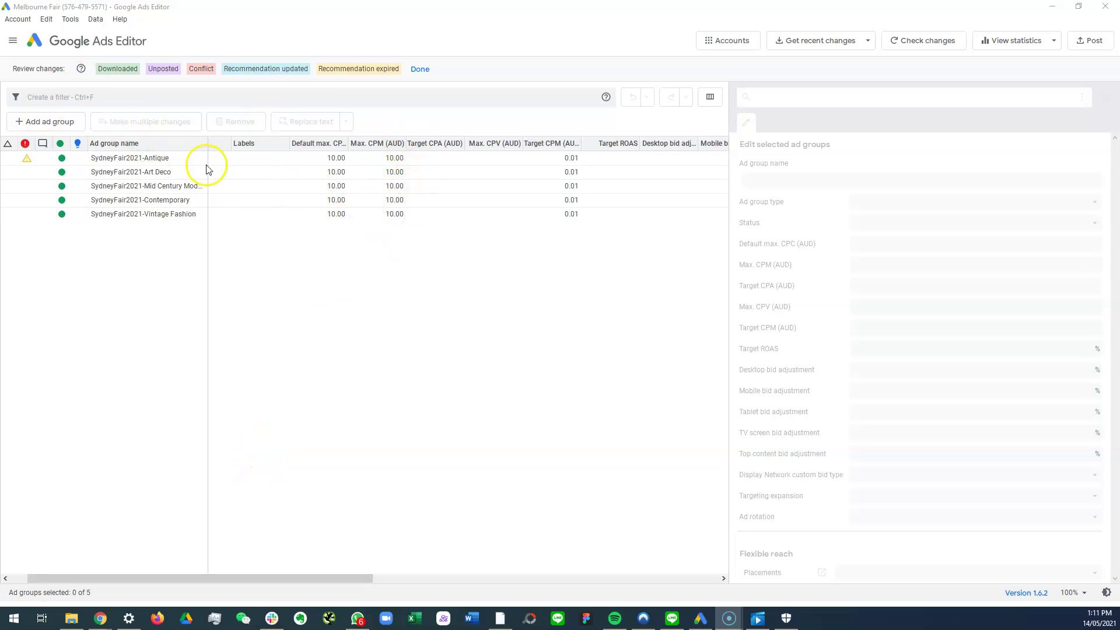
Step: Download the account's recent changes with More data and confirm the further download
click(810, 40)
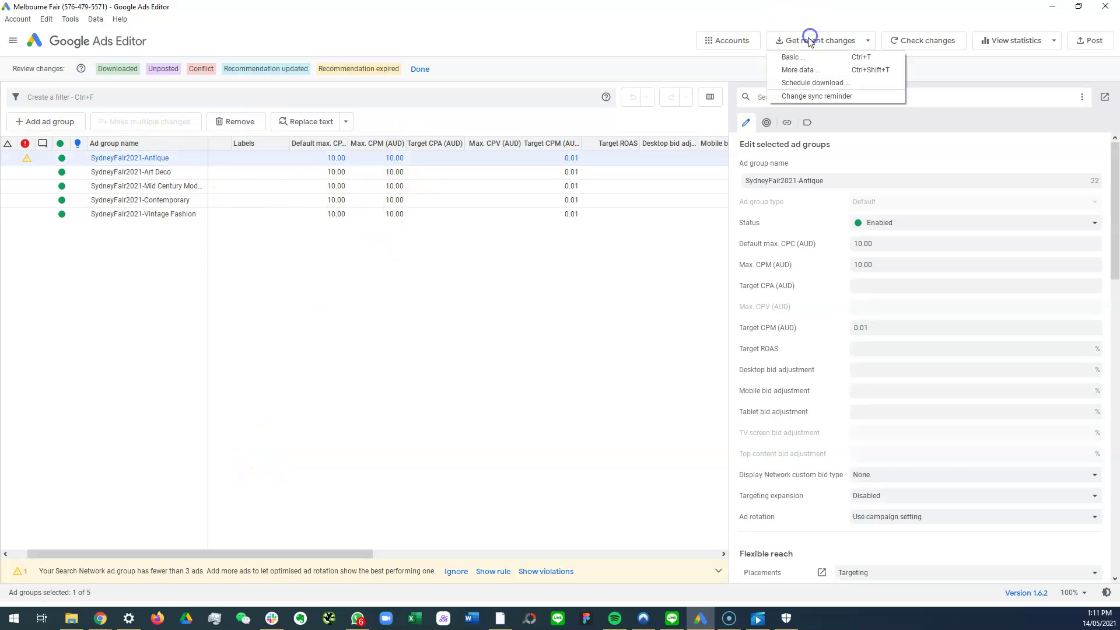
click(803, 70)
click(580, 350)
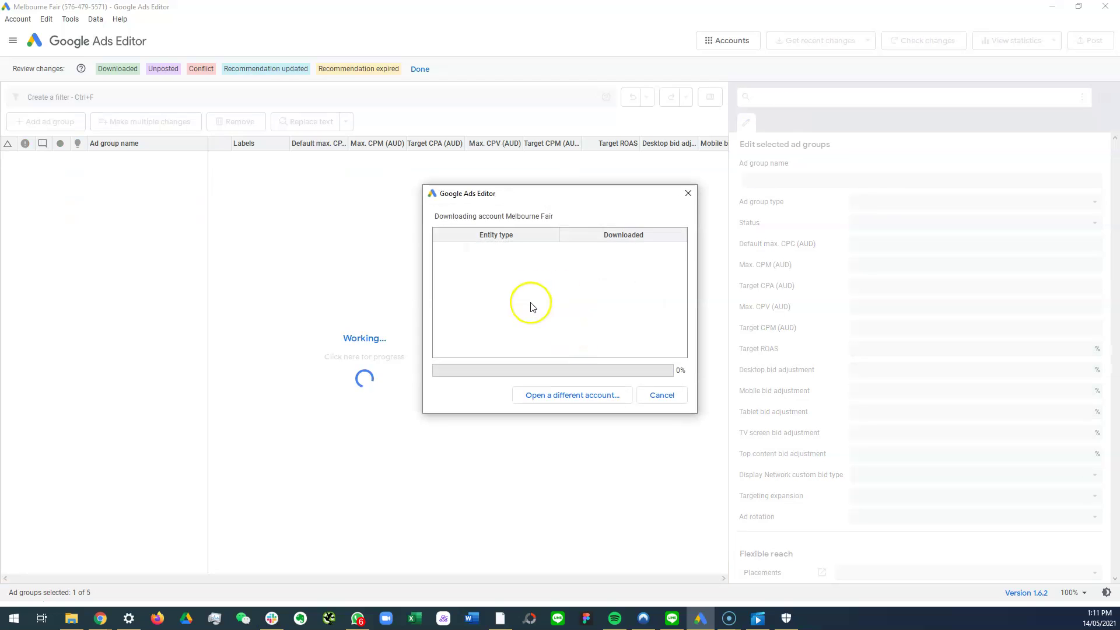
click(569, 287)
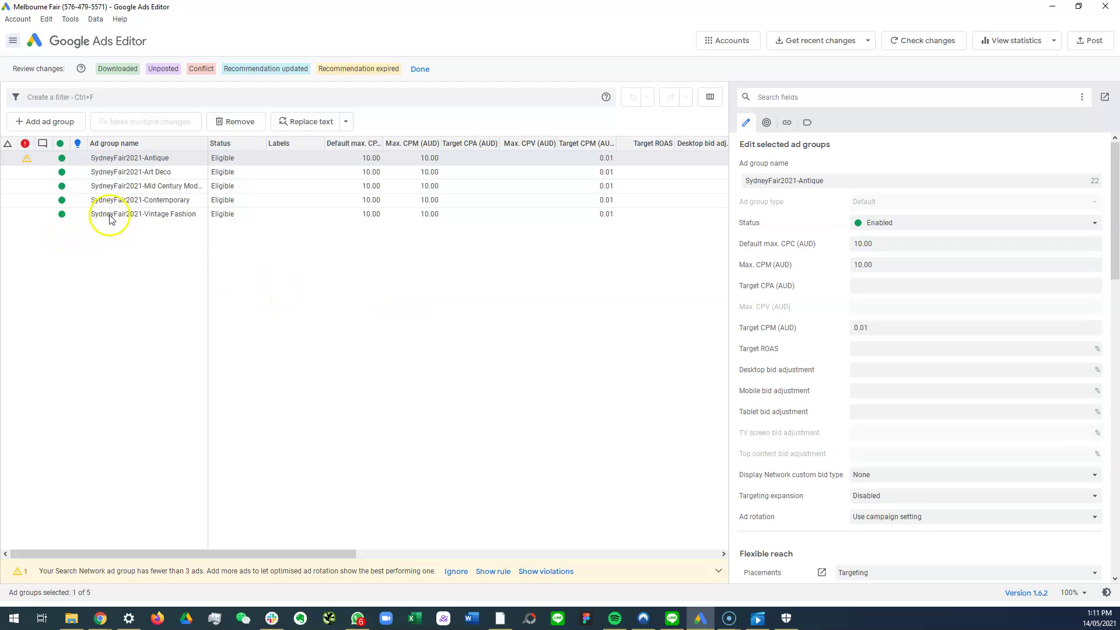
Step: Browse the Art Deco, Antique and Contemporary ad groups, then show only SydneyFair2021-Antique
click(111, 172)
click(117, 156)
click(113, 198)
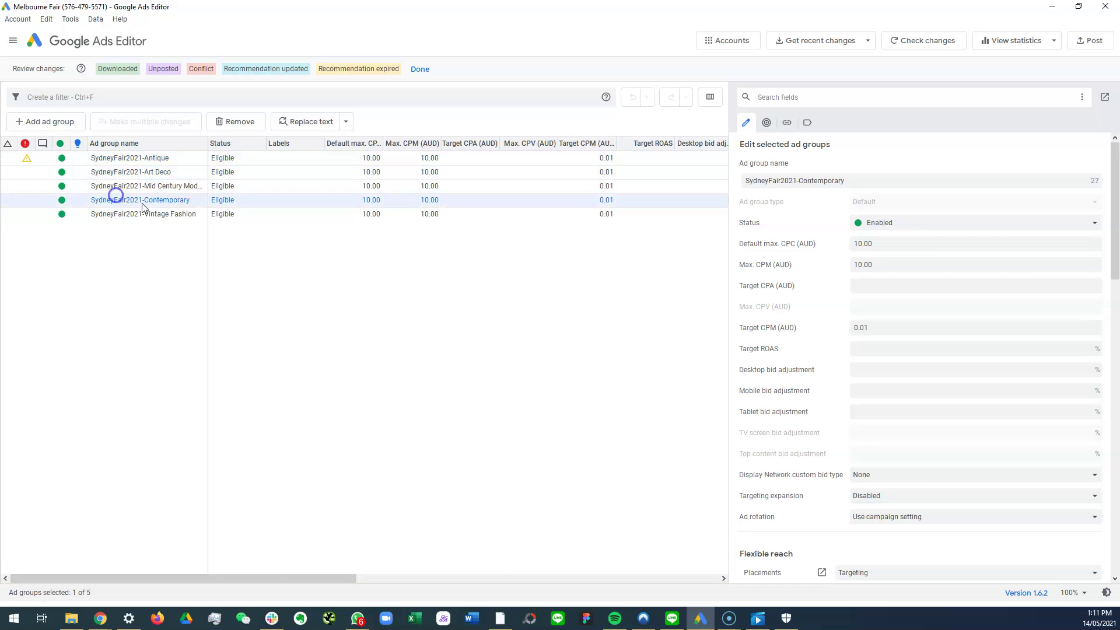
click(130, 159)
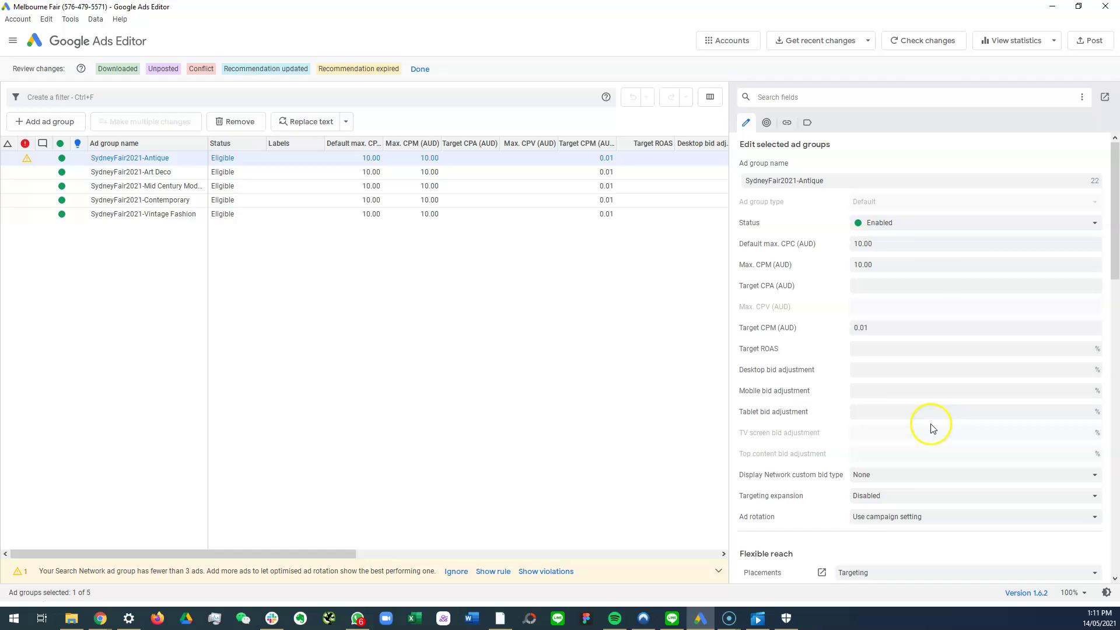
click(132, 158)
double_click(132, 157)
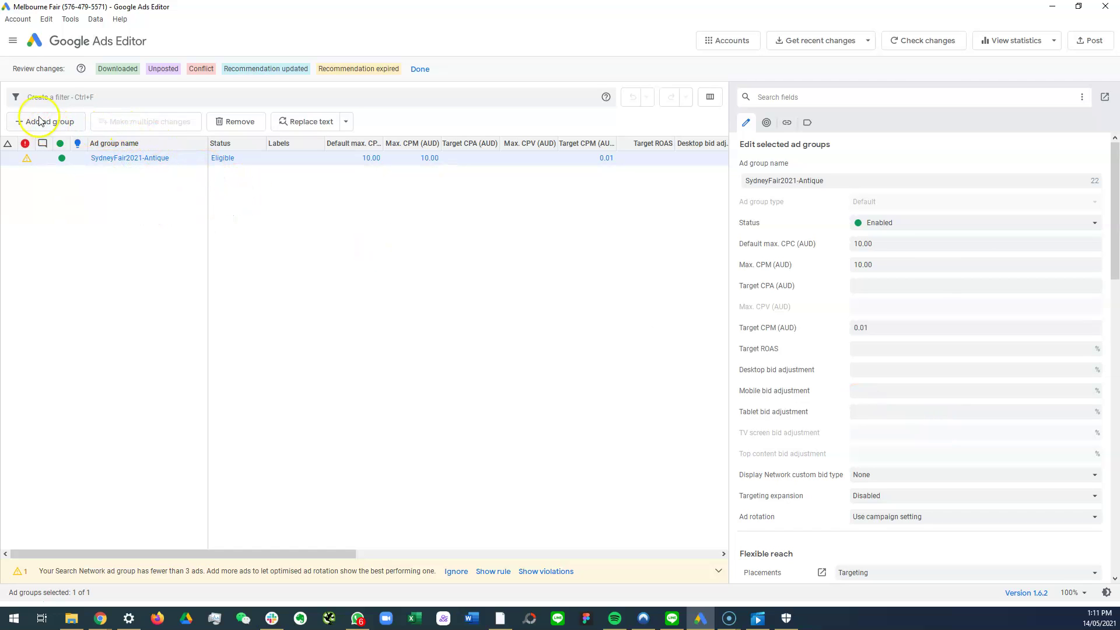
Step: Widen the navigation panel and select SydneyFair2021-Antique in the account tree
click(13, 41)
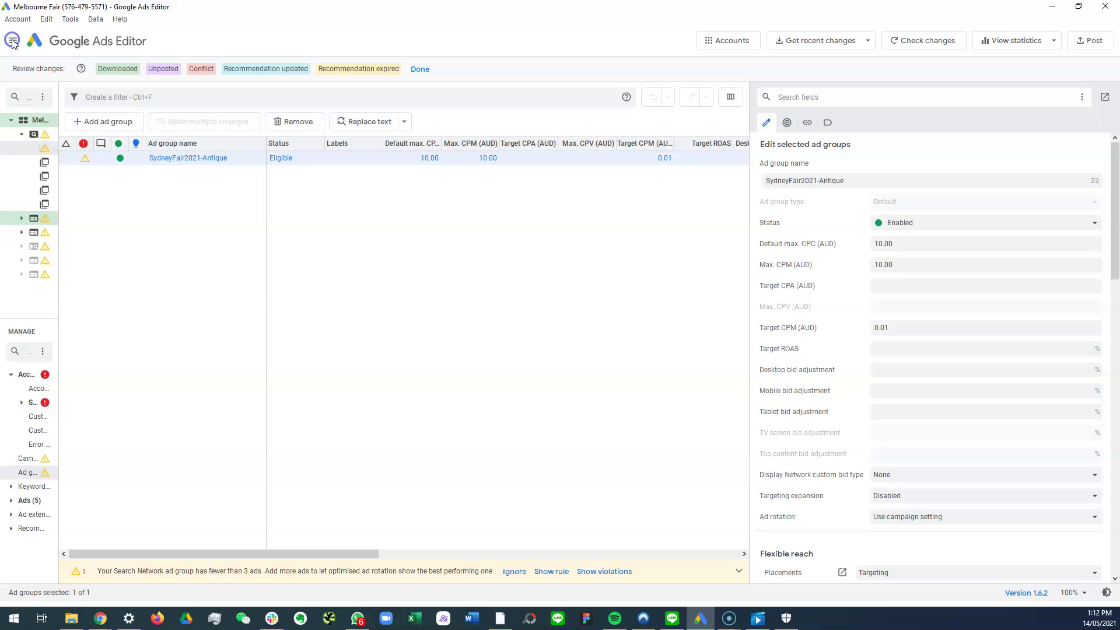
click(60, 376)
drag(61, 376, 208, 376)
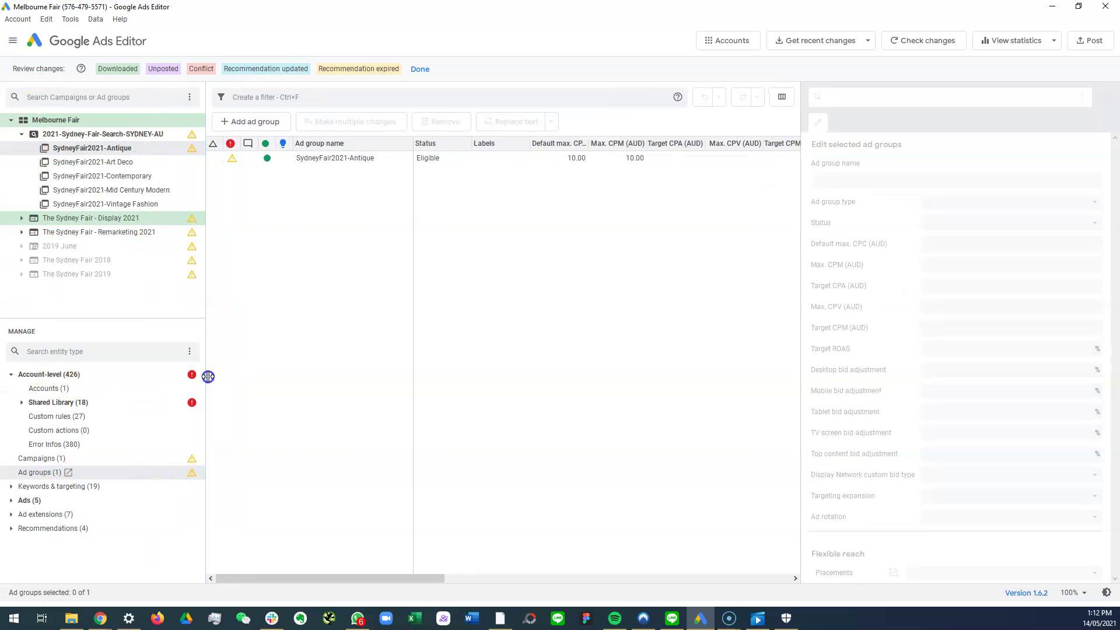
click(114, 150)
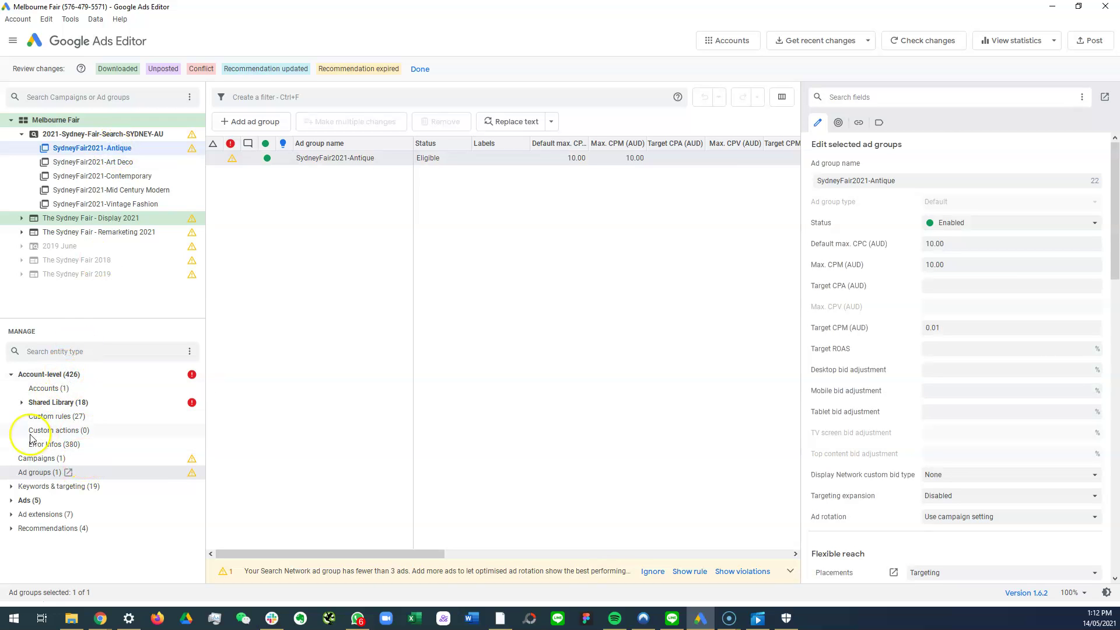
Step: List the Antique group's expanded text ads and view each of the five ads' details
click(11, 502)
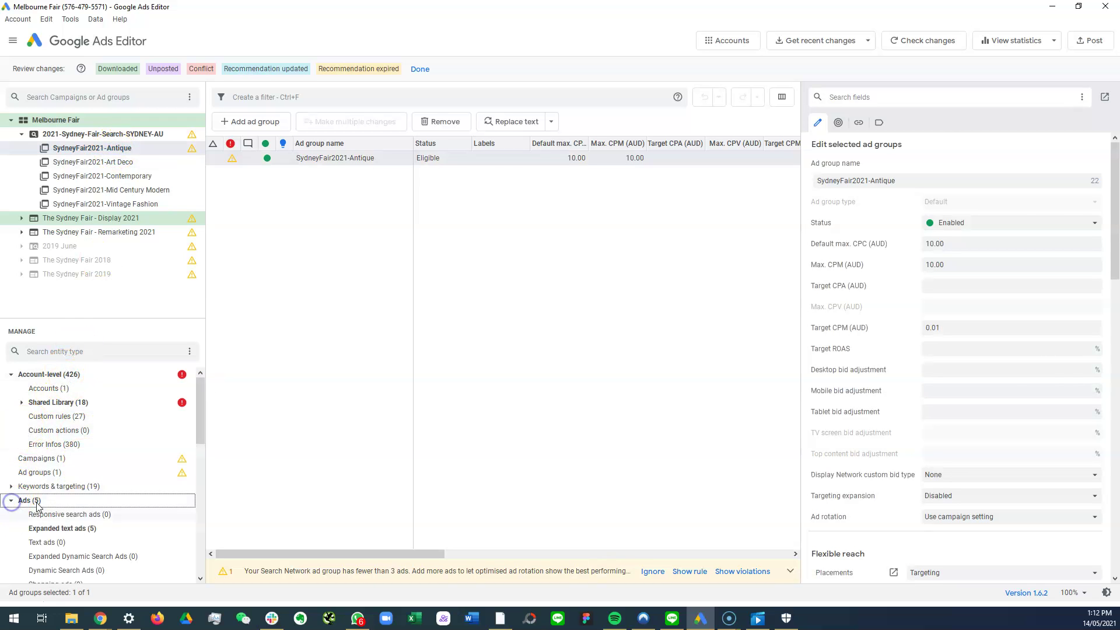
click(73, 528)
click(327, 186)
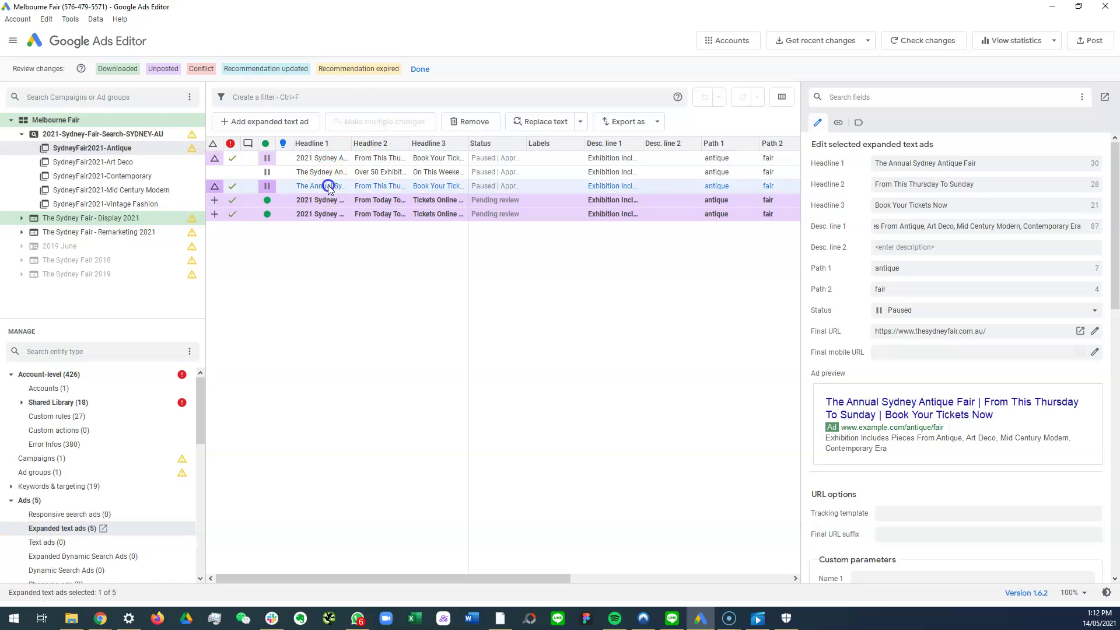
click(327, 171)
click(328, 157)
click(330, 214)
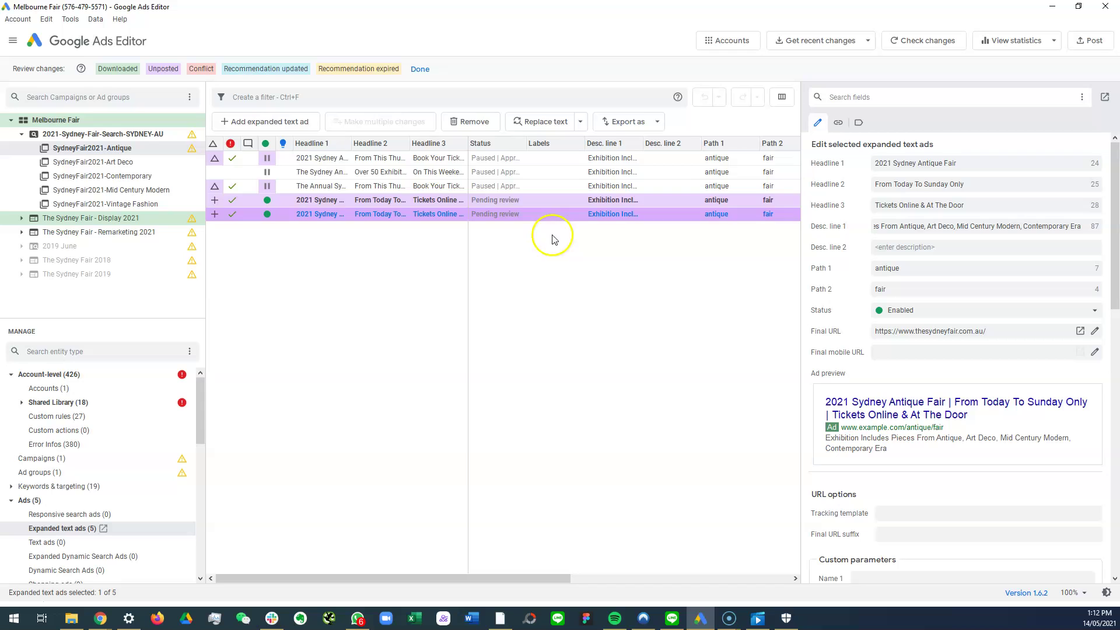
click(307, 200)
click(311, 217)
Step: Compare the original Thursday, Over 50 Exhibitors and Annual ads with the new 2021 ads, selecting the duplicate
click(335, 159)
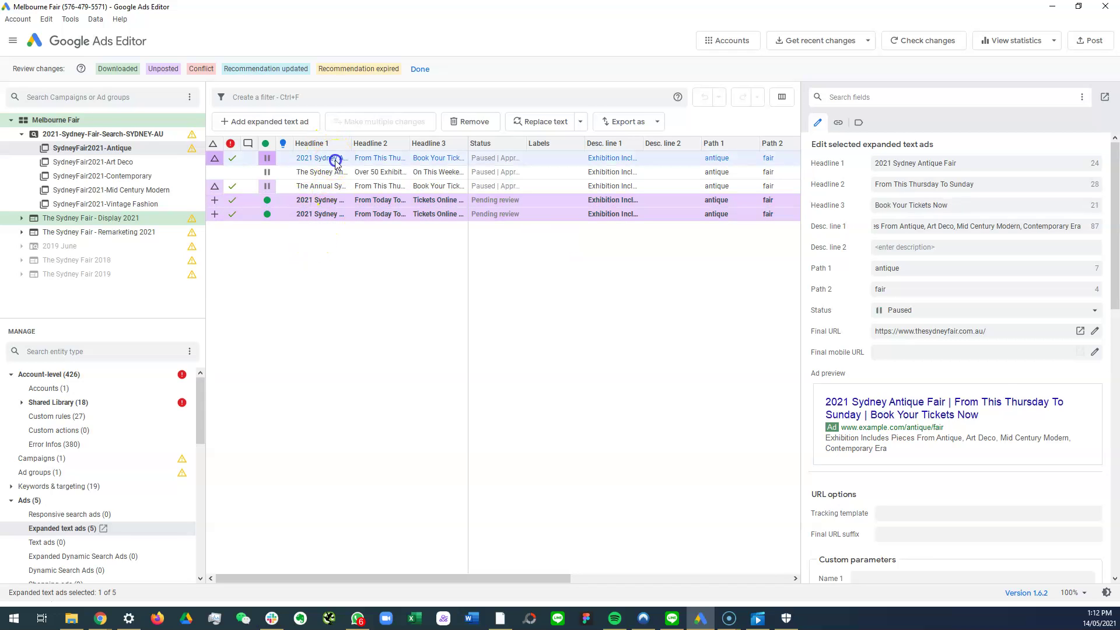
click(334, 203)
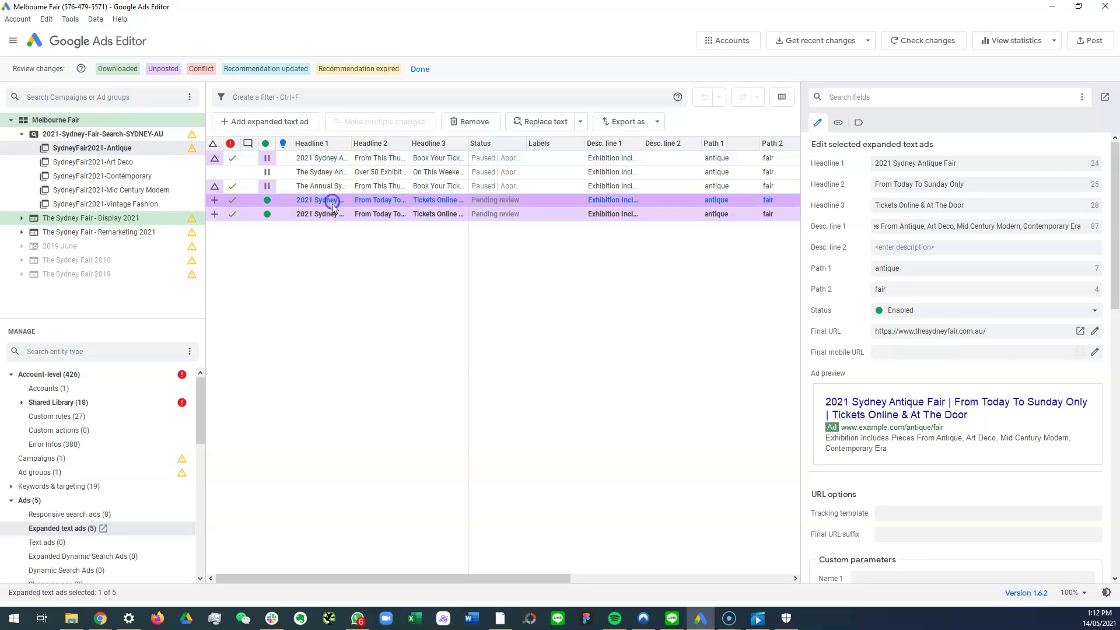
click(335, 173)
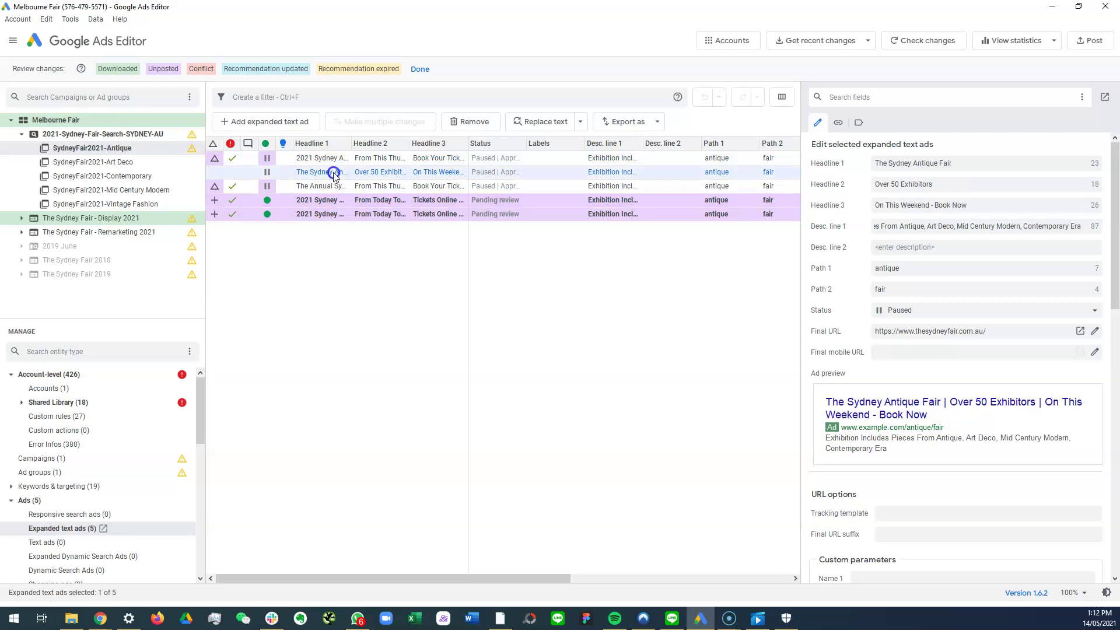
click(325, 214)
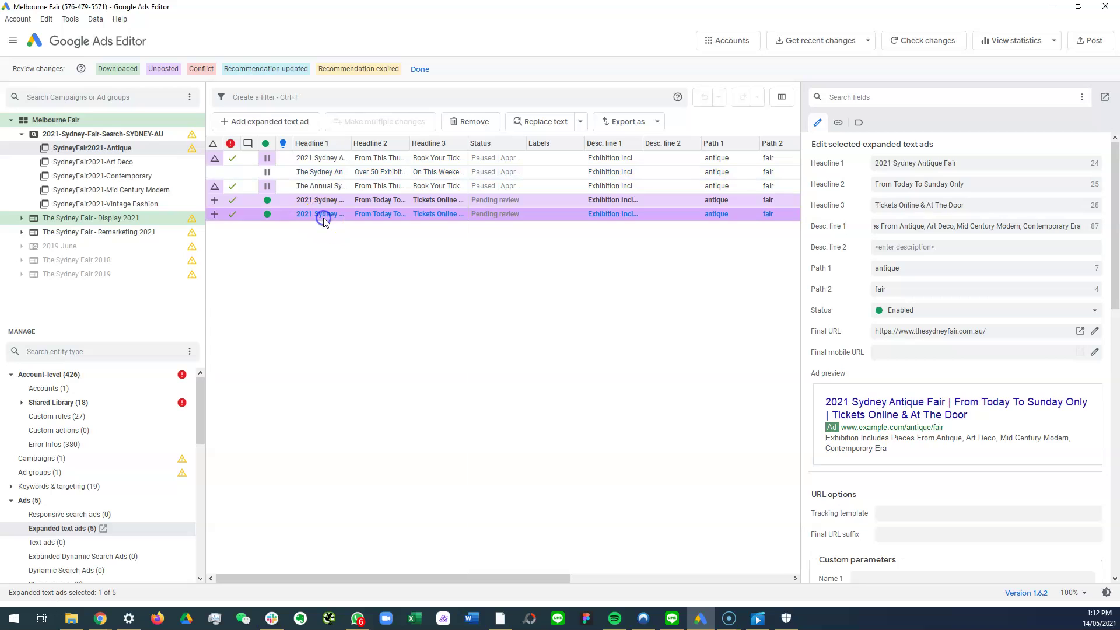
click(327, 188)
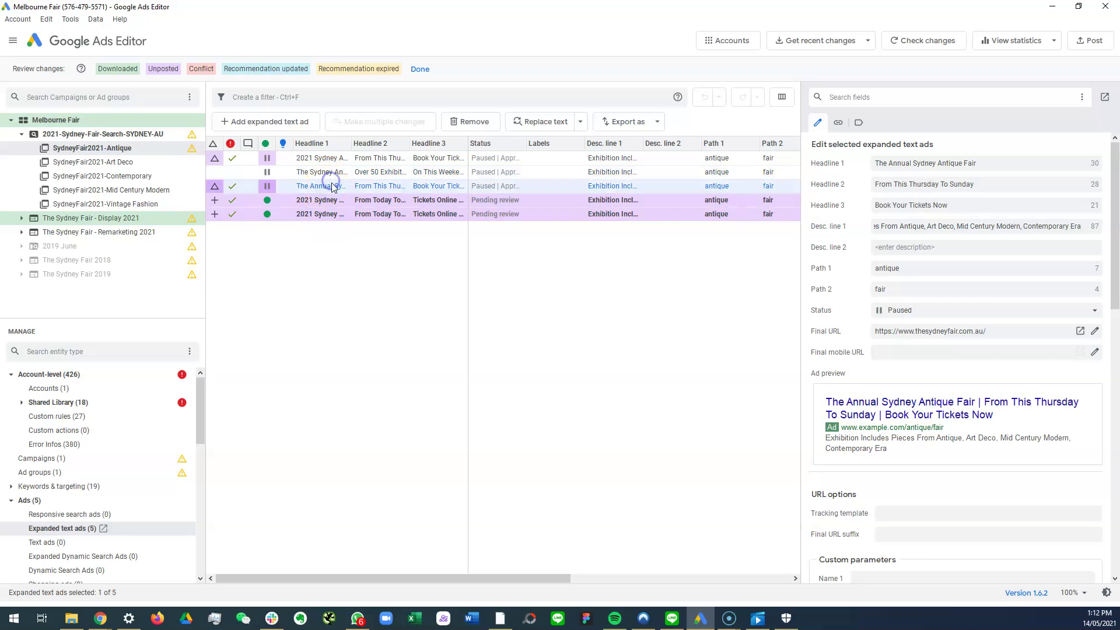
click(338, 174)
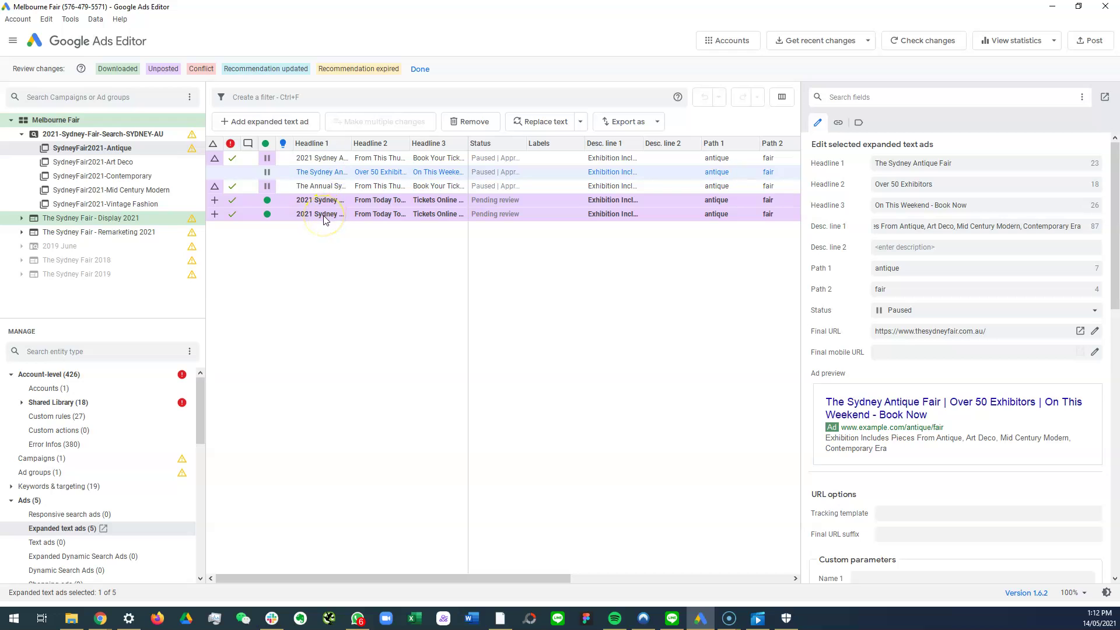
click(337, 187)
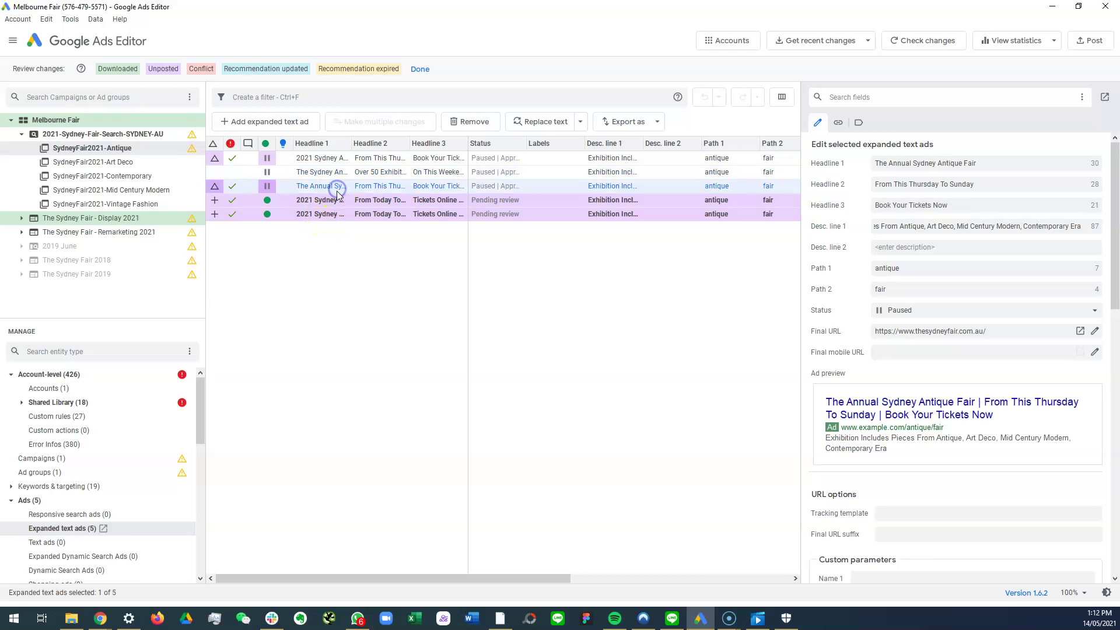
click(337, 201)
click(332, 215)
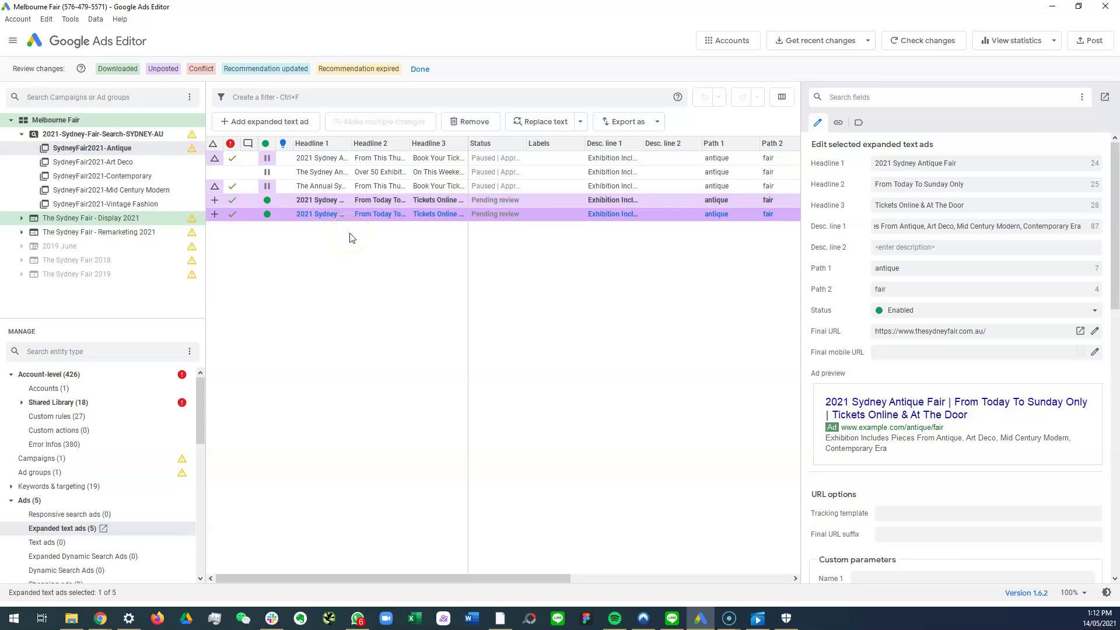
Step: Delete the duplicate fifth '2021 Sydney Antique Fair' ad and switch to the browser
key(Delete)
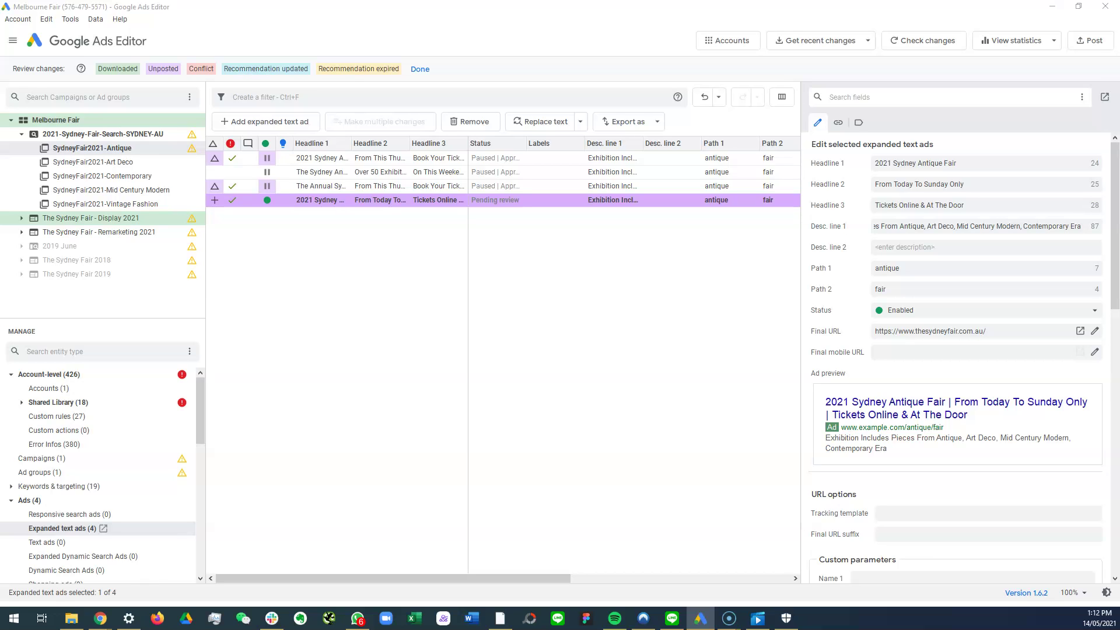
key(alt+Tab)
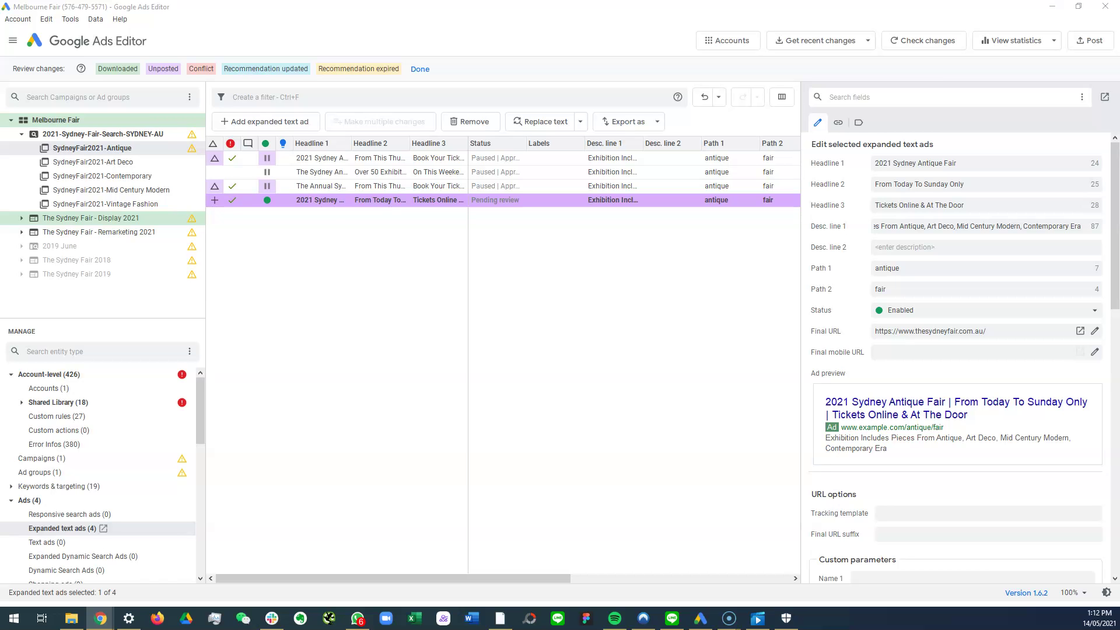
Step: Sign in to Google Ads with the account e-mail and password and pick the Melbourne Fair account
key(alt+Tab)
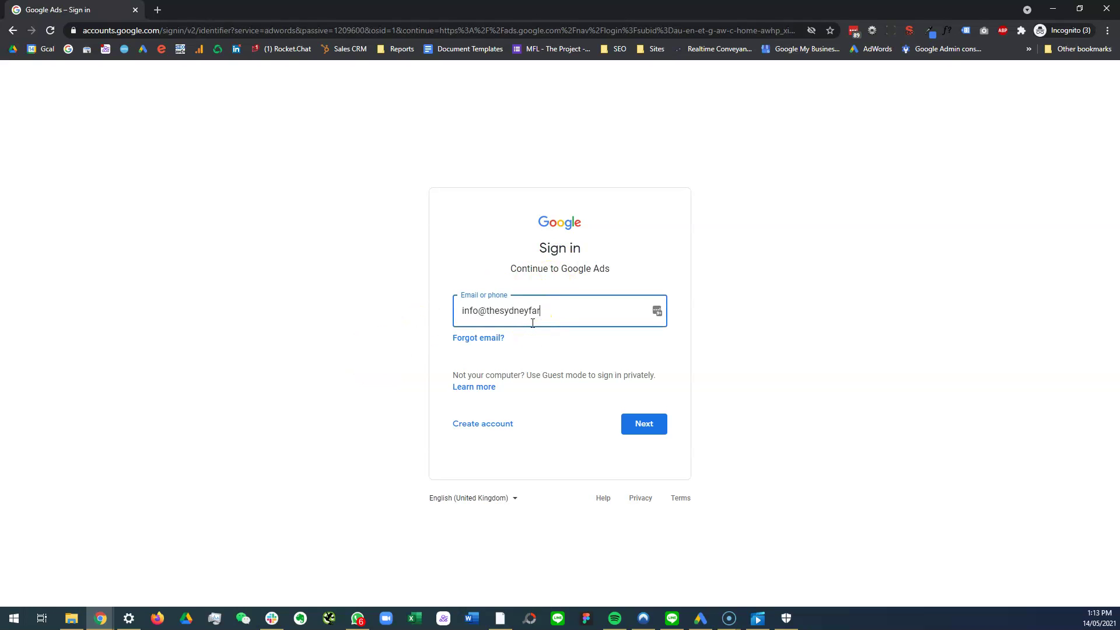
key(Return)
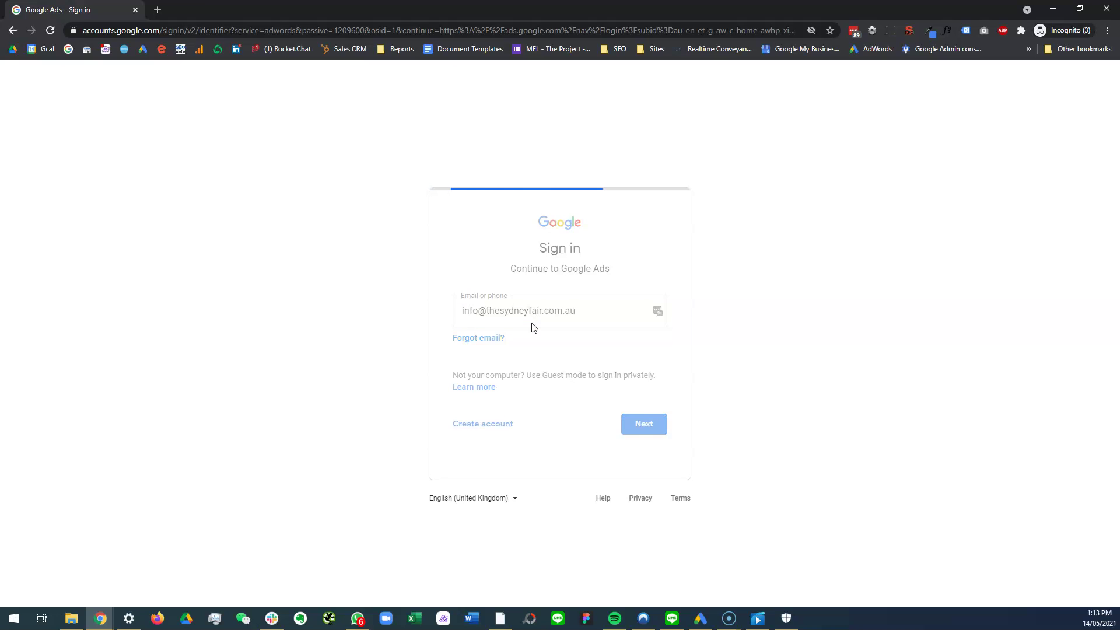
text(••••••••)
key(Return)
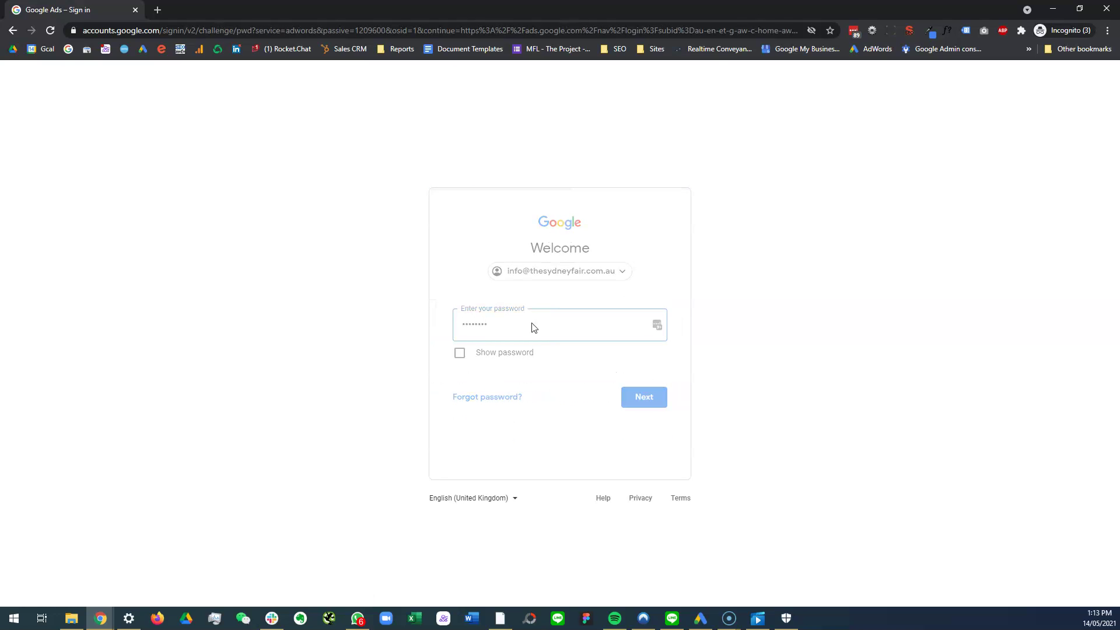
click(480, 402)
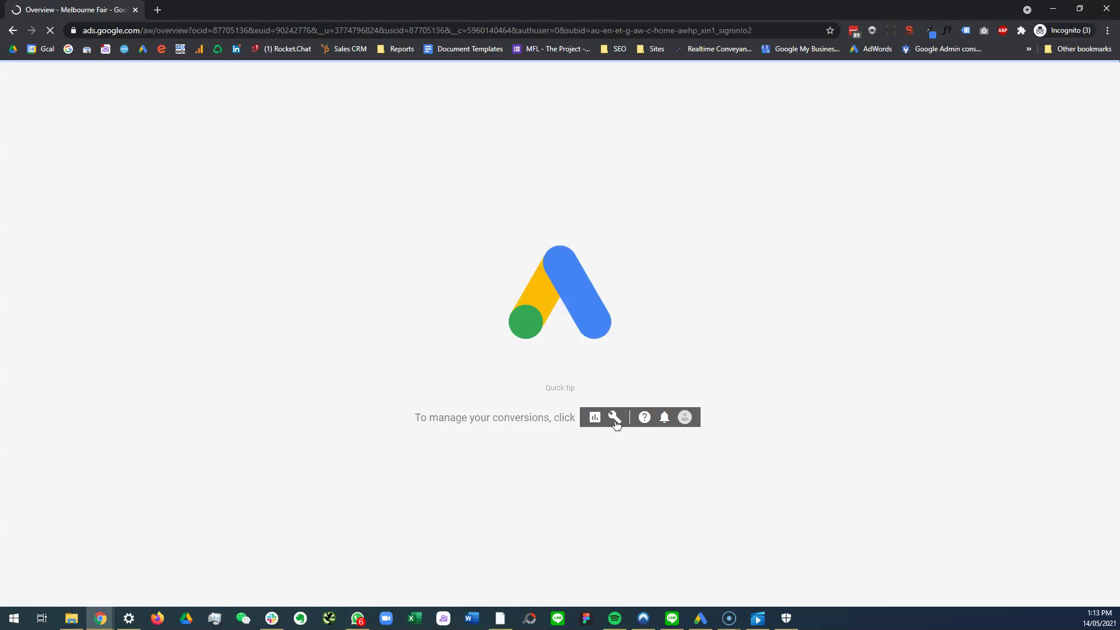
Step: Open the 2021-Sydney-Fair-Search-SYDNEY-AU campaign and browse its landing pages and ads
click(29, 183)
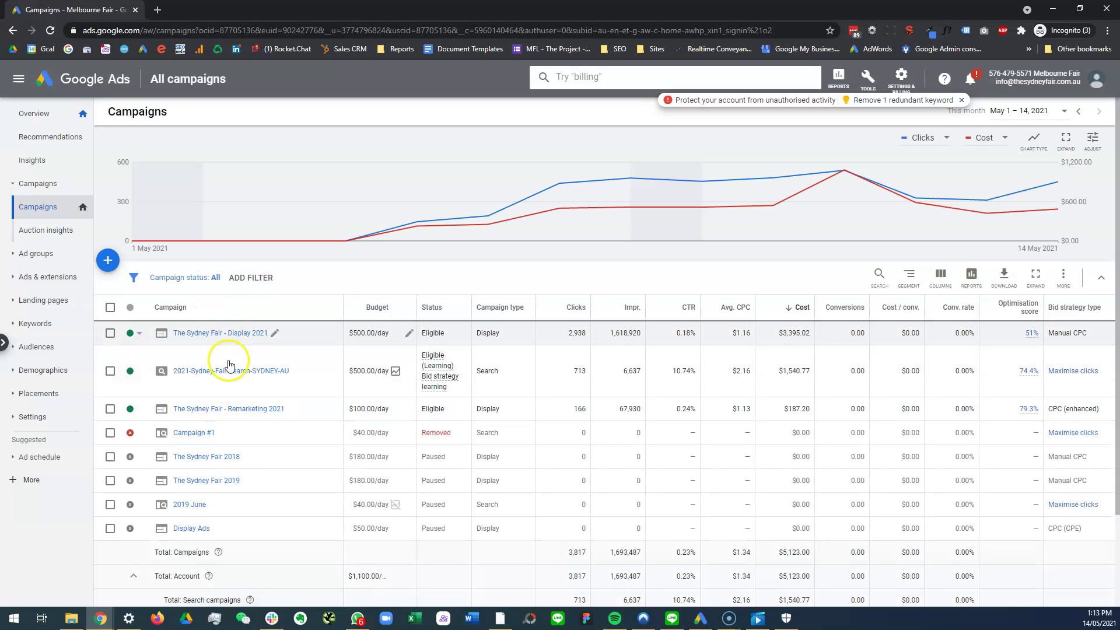
click(229, 371)
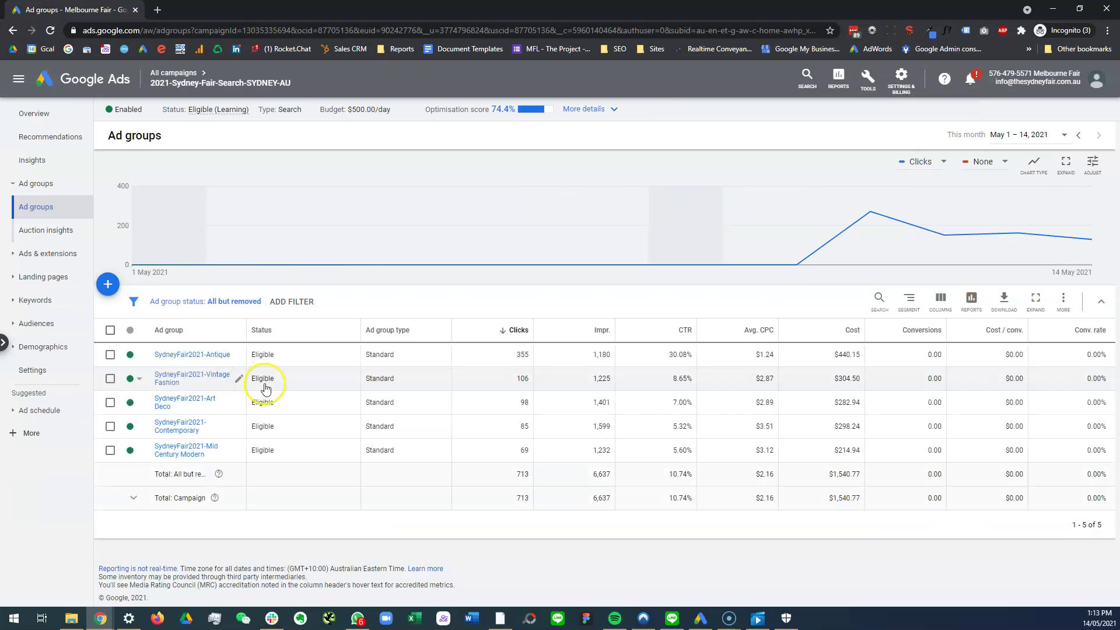
click(45, 278)
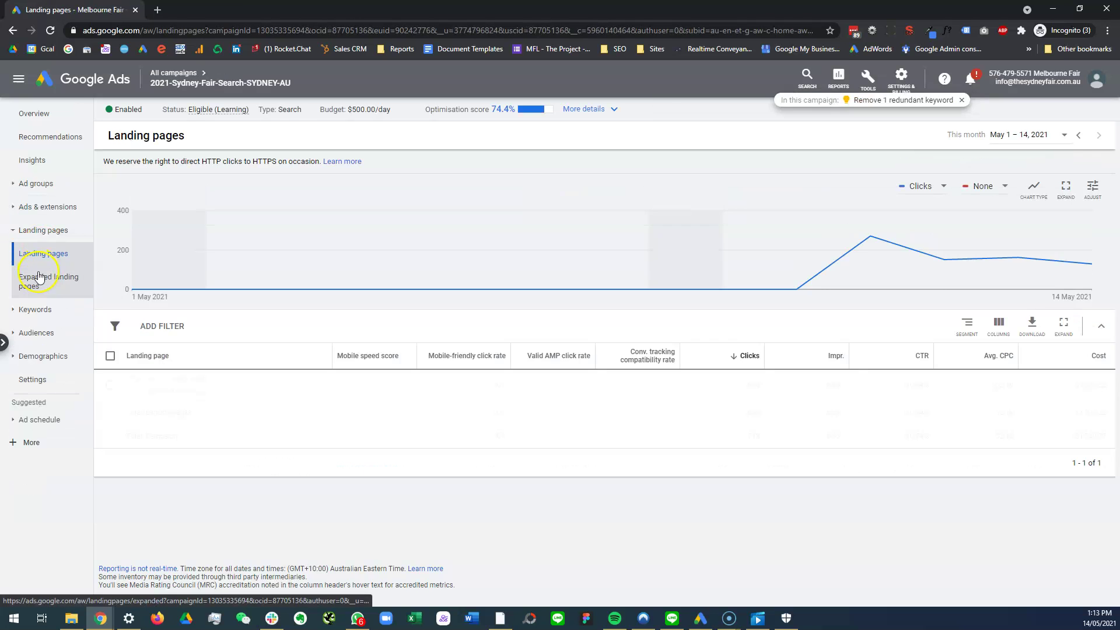
click(47, 206)
click(50, 229)
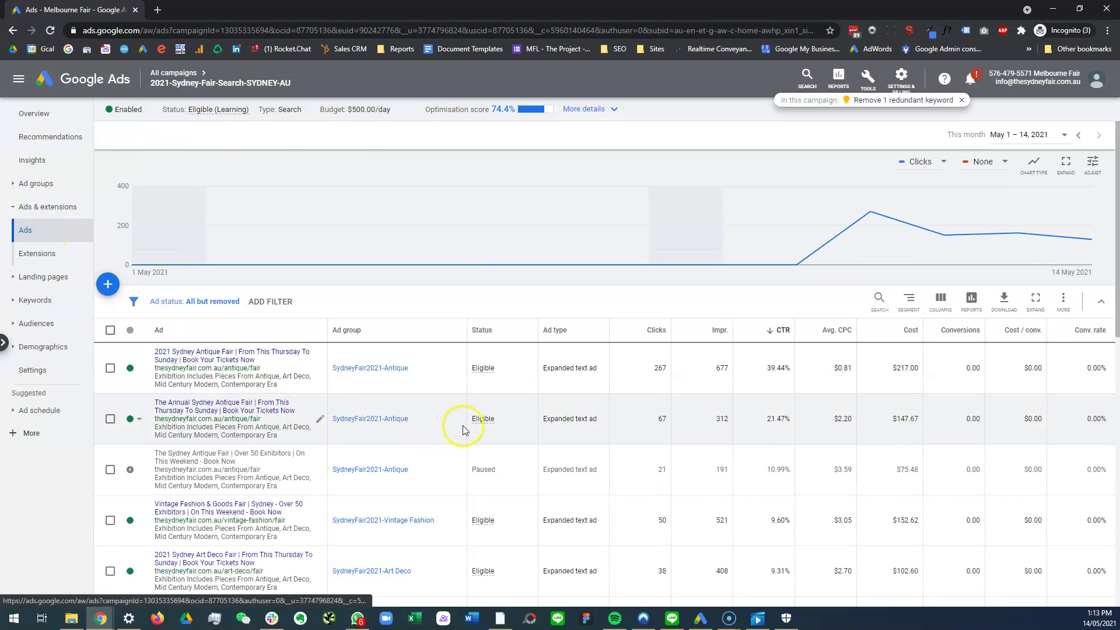
scroll(463, 430, down, 5)
scroll(470, 429, up, 5)
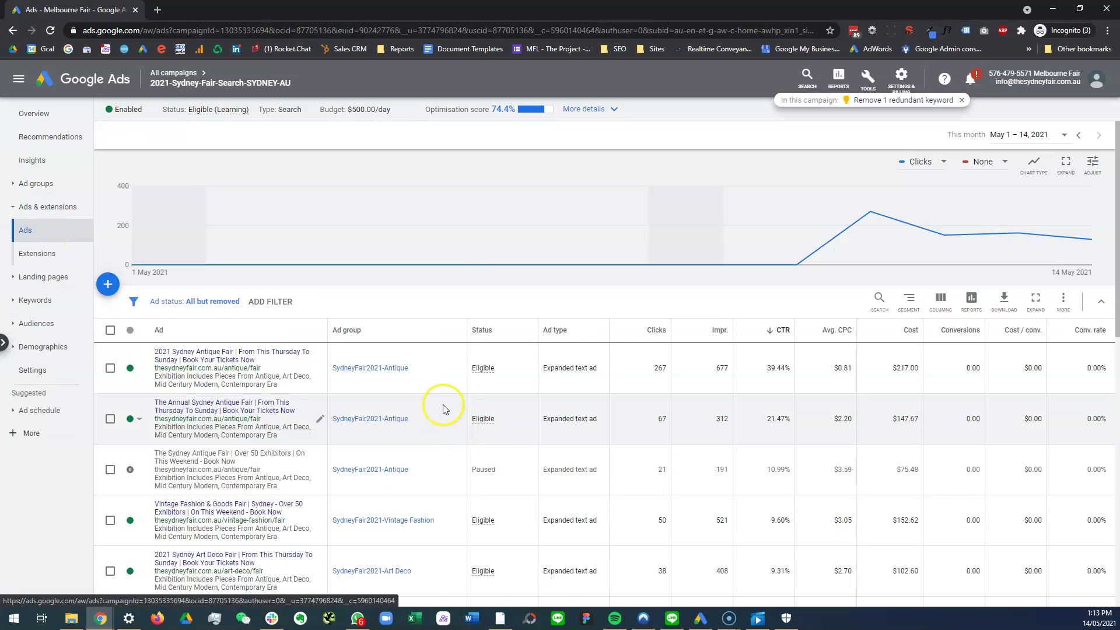
Step: Review the SydneyFair2021-Antique live ads, then select the new pending-review ad in Google Ads Editor
click(35, 188)
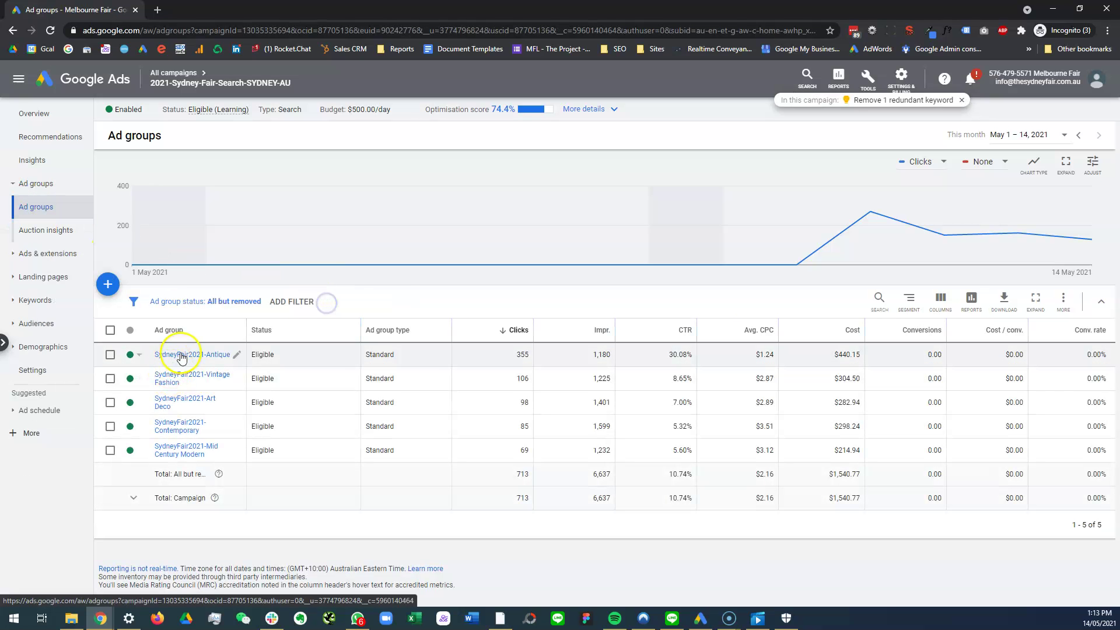
click(182, 355)
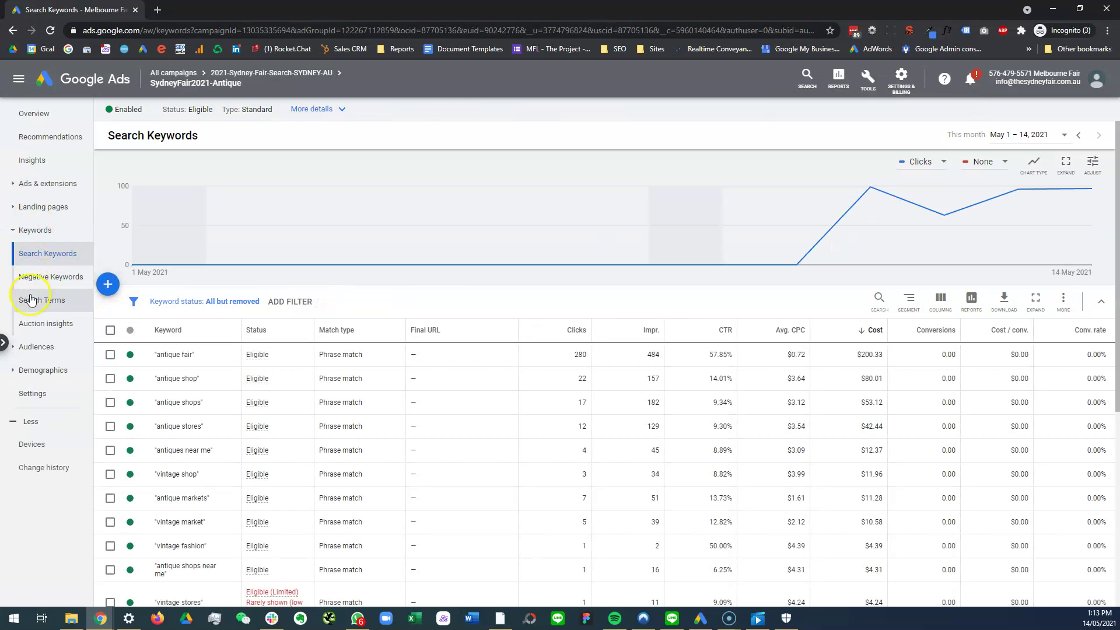
click(18, 185)
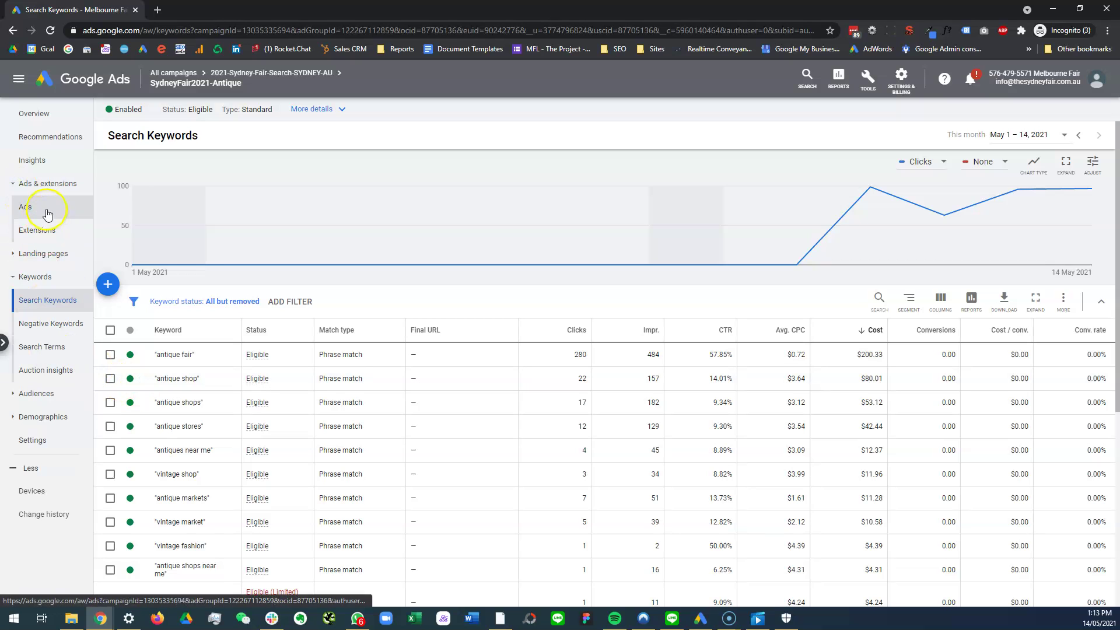
scroll(291, 435, down, 2)
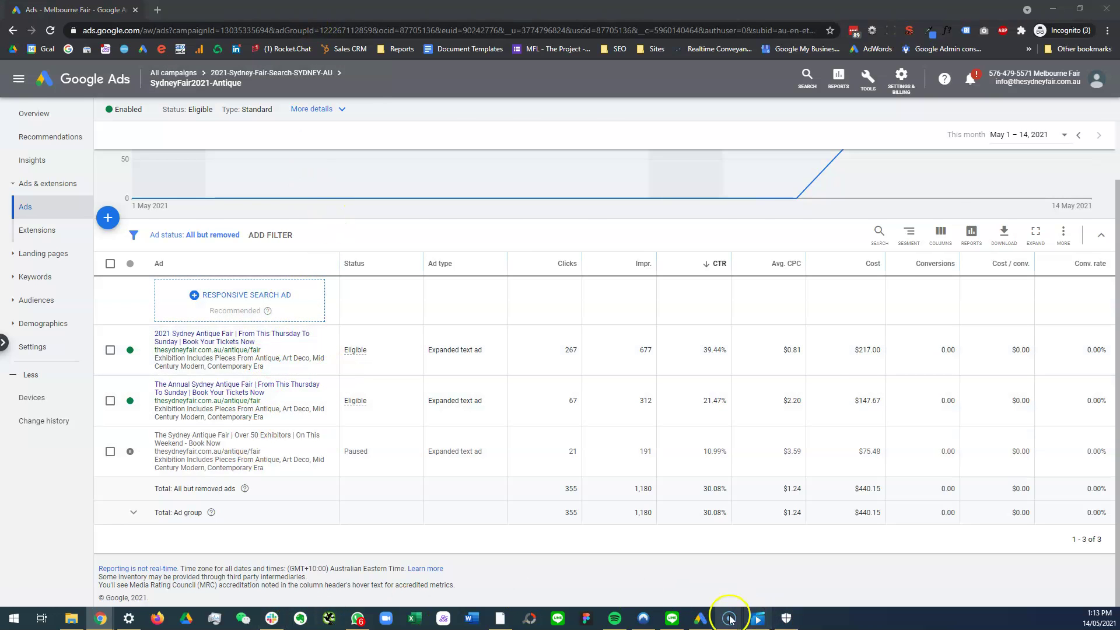
click(703, 618)
click(318, 187)
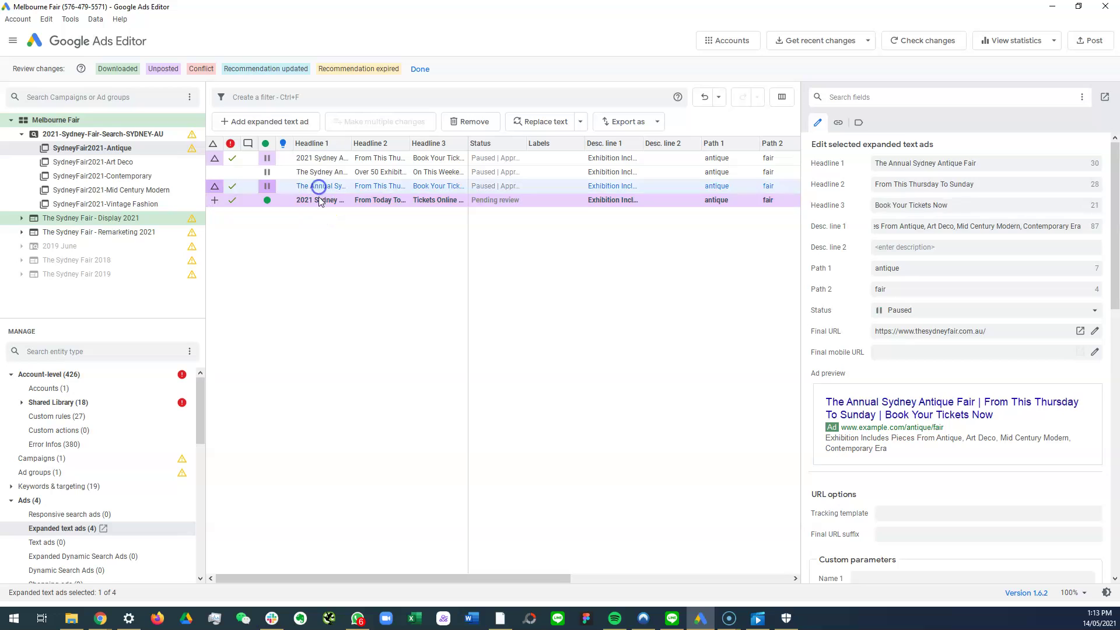
click(316, 199)
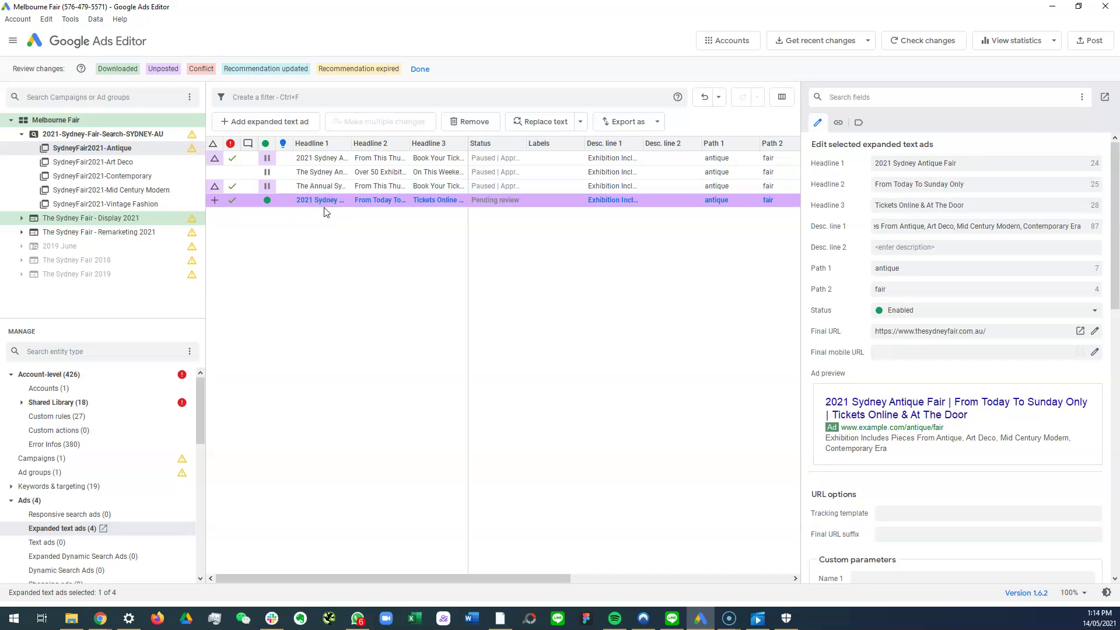
Step: Delete the new pending-review ad and compare the remaining three ads with the live ones online
key(Delete)
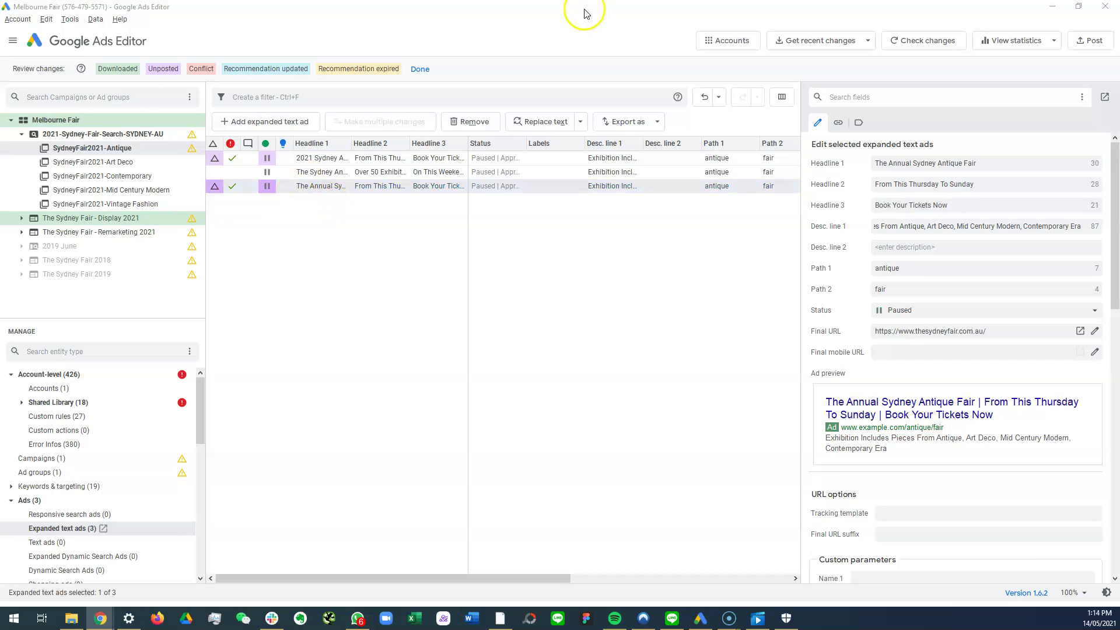
key(alt+Tab)
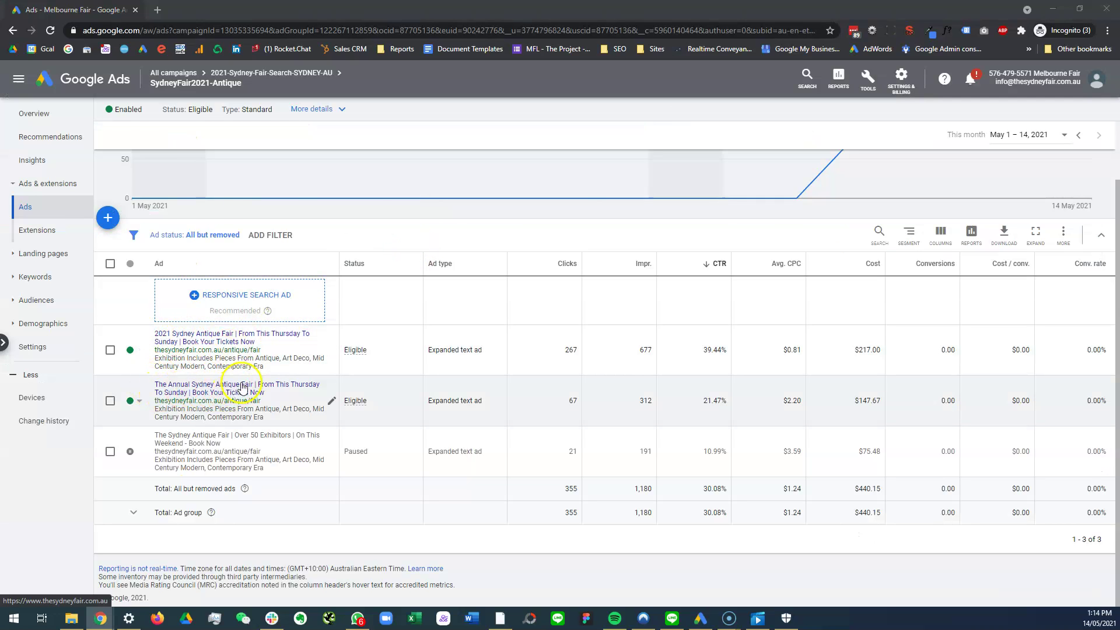
key(alt+Tab)
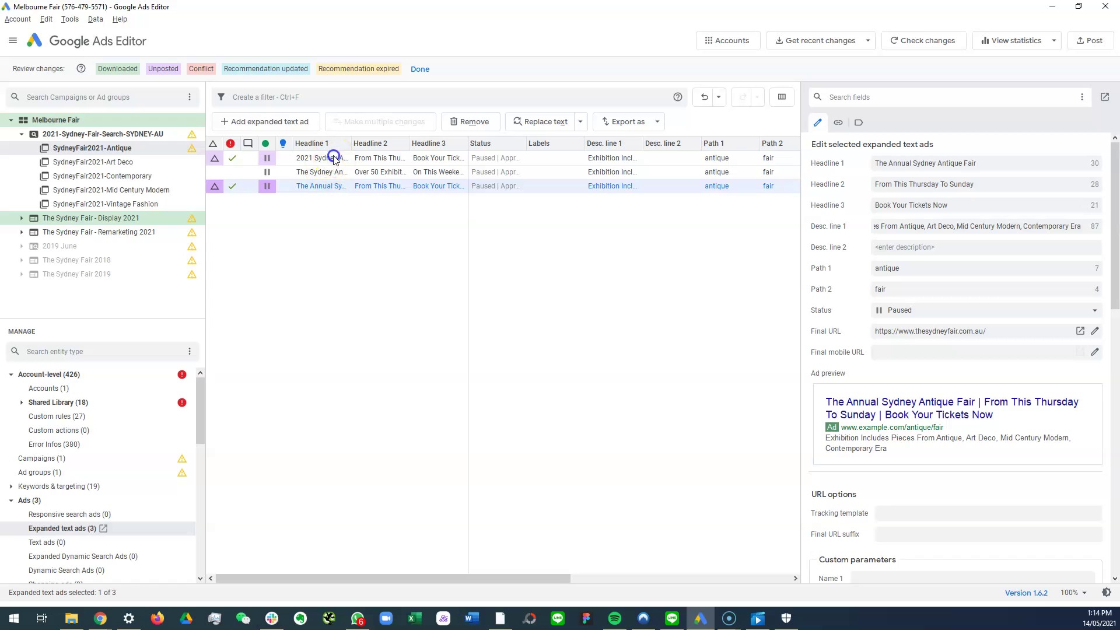
Step: Copy the first two original Antique ads to create duplicates
click(333, 159)
shift+click(325, 172)
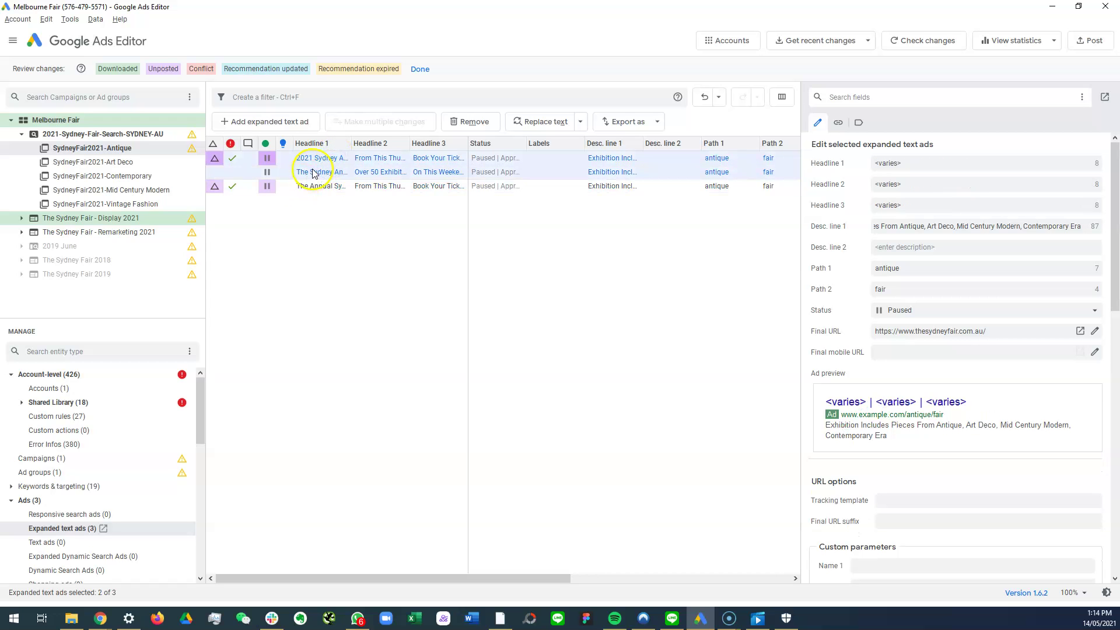
right_click(313, 173)
click(303, 257)
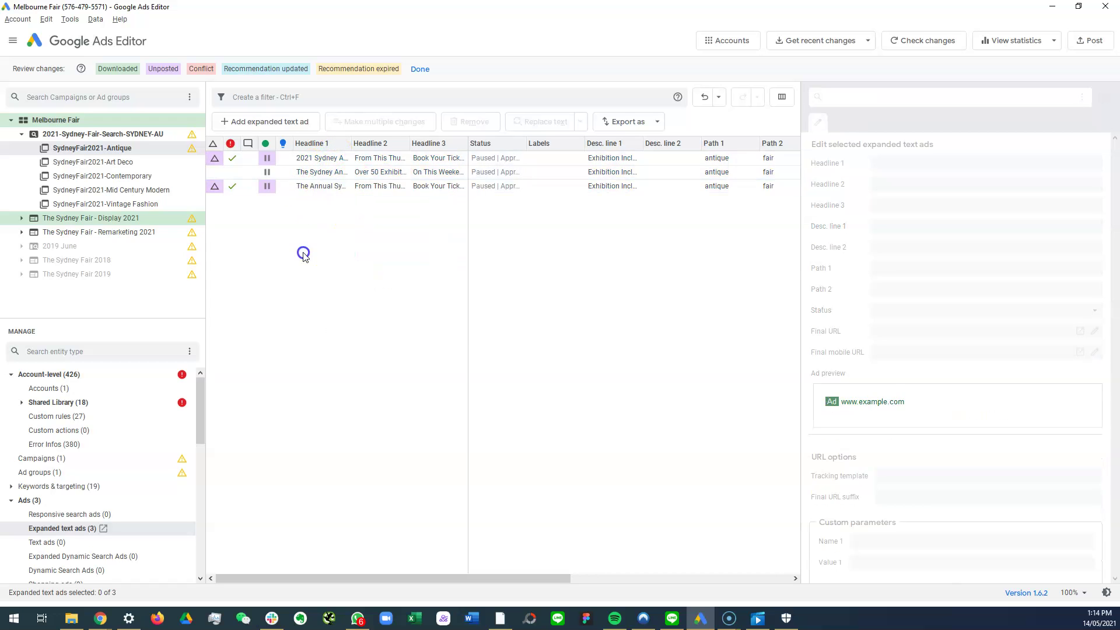
Step: Set the first copy's Headline 2 to 'Tickets Online & At The Door'
double_click(314, 199)
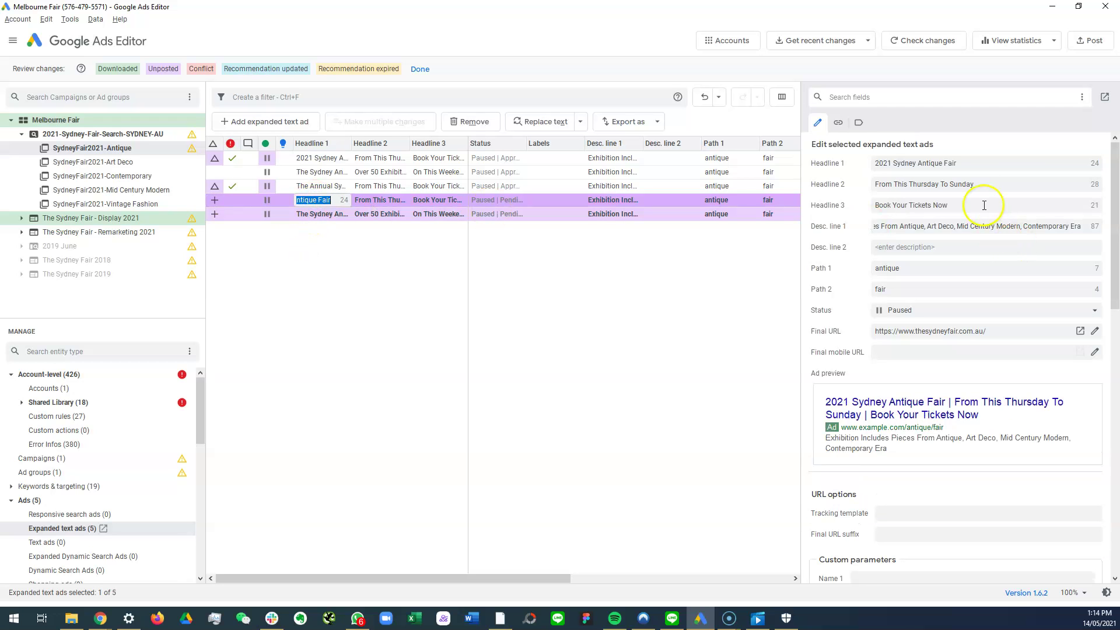
click(982, 184)
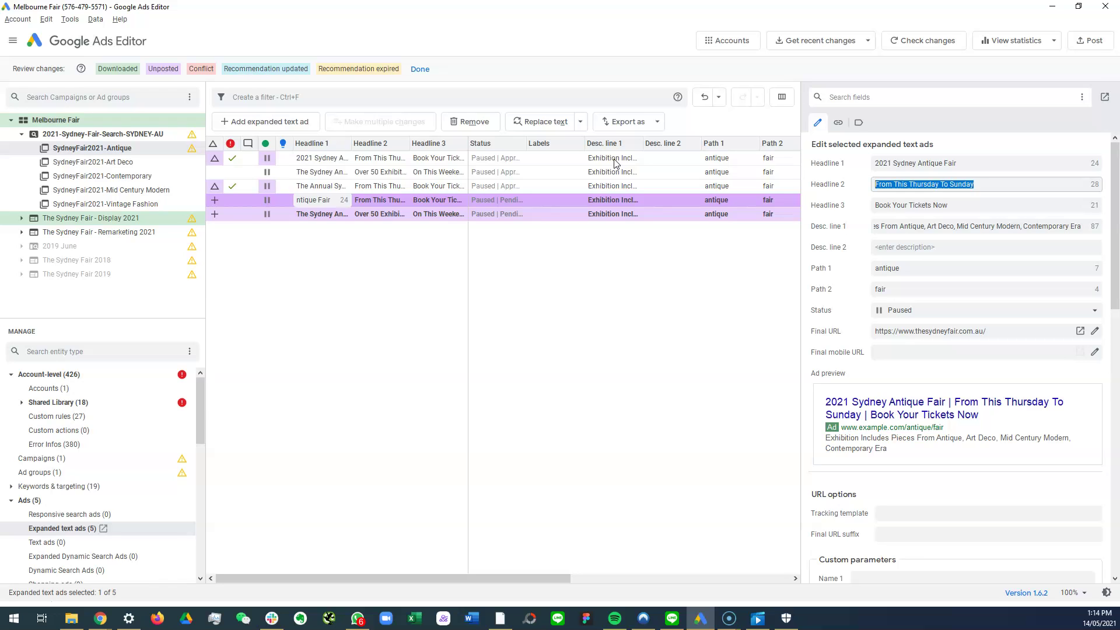
text(Tickets )
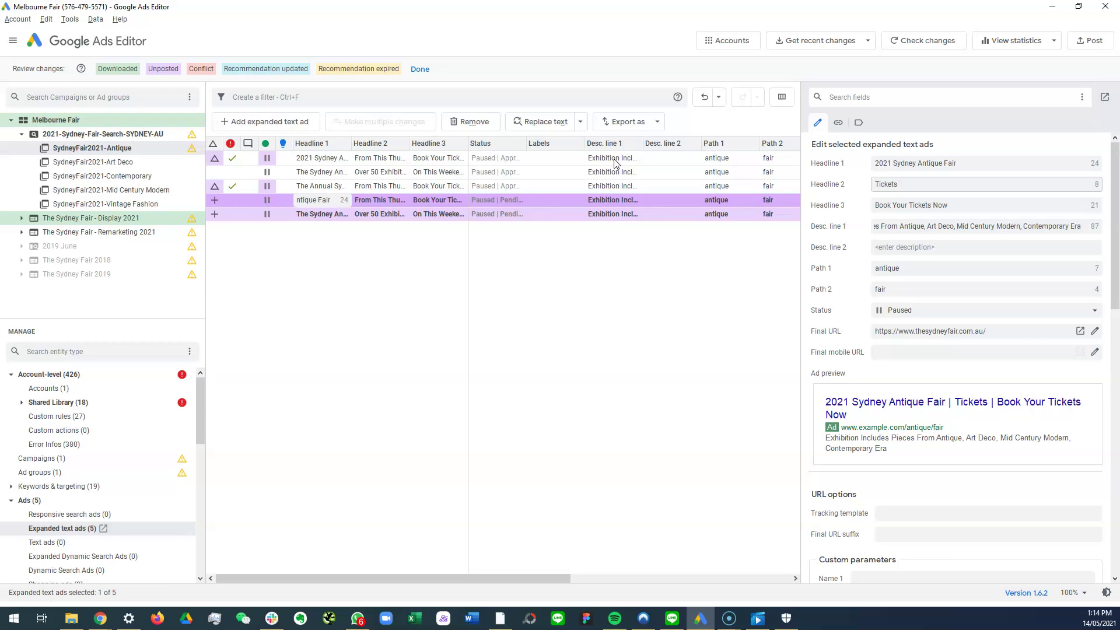
text(Online &)
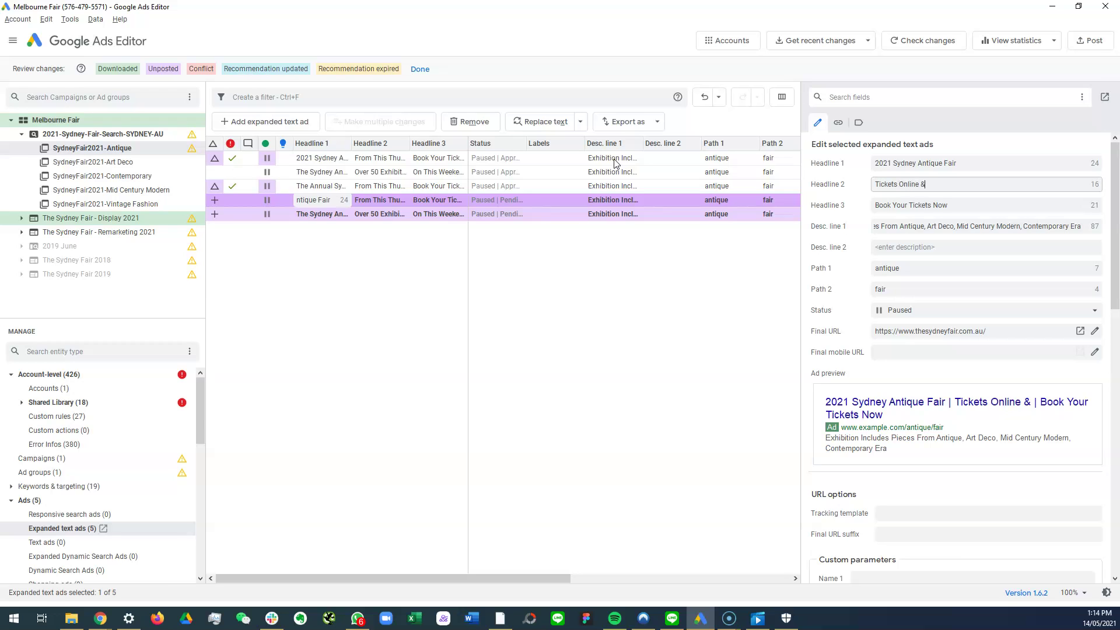
text( At The Door)
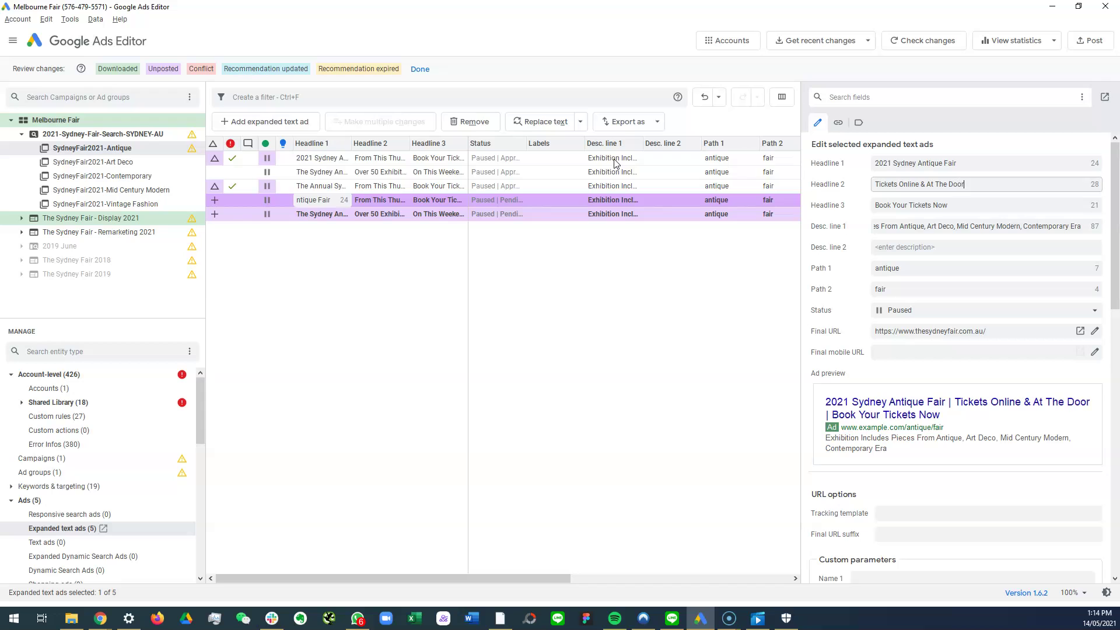
drag(894, 184, 874, 185)
text(Buy)
key(ctrl+z)
key(ctrl+a)
key(ctrl+c)
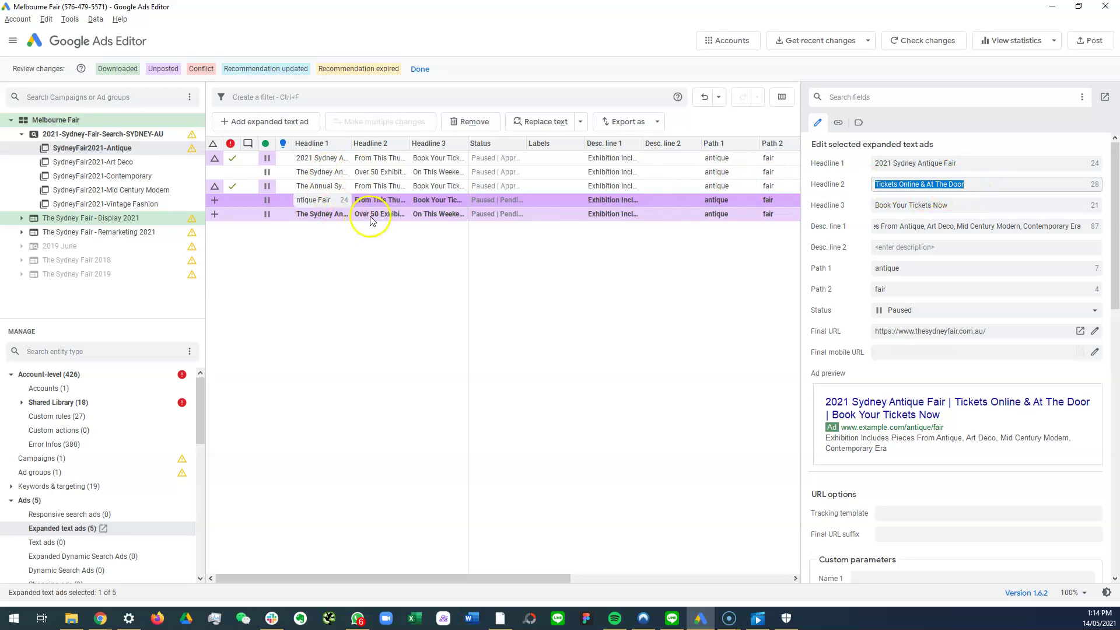
Step: Try pasting 'Tickets Online & At The Door' into the second copy's Headline 3, then undo it
click(370, 214)
drag(957, 205, 835, 201)
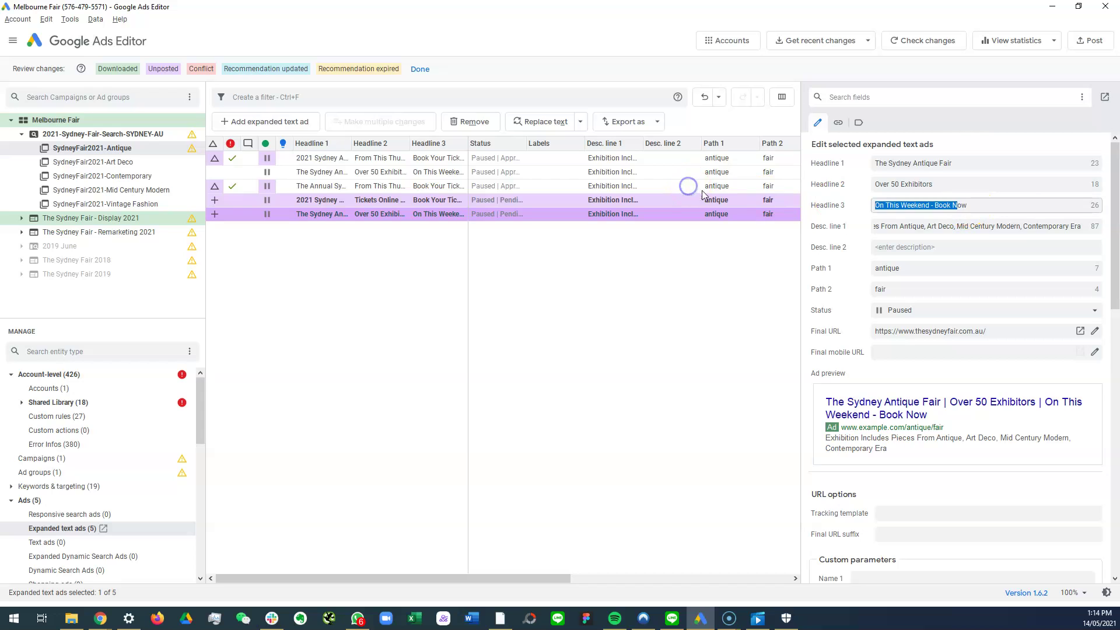
click(978, 203)
key(ctrl+a)
key(ctrl+v)
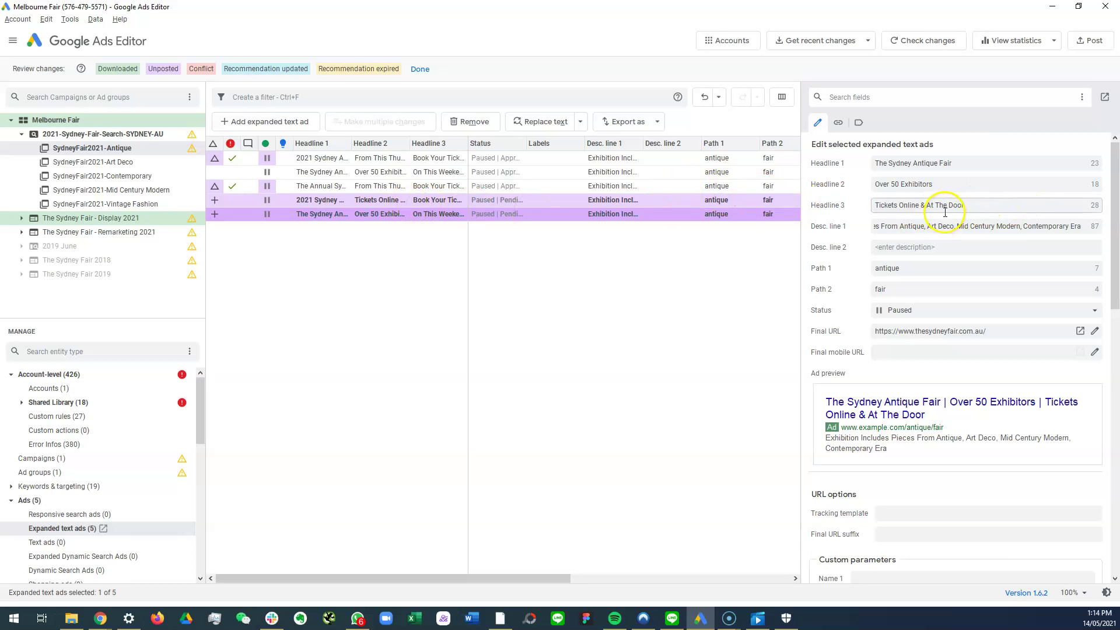
key(ctrl+z)
key(ctrl+v)
key(ctrl+z)
Step: Move the first copy's Headline 2 into Headline 3 and write 'On Today Until This Sunday' as Headline 2
click(340, 203)
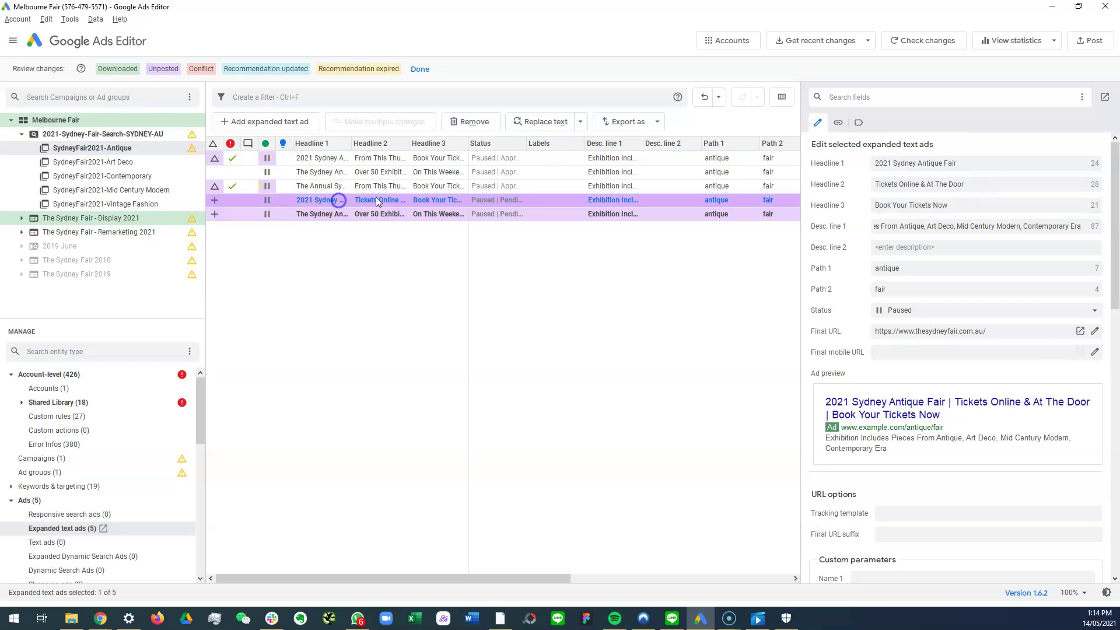
triple_click(977, 186)
key(ctrl+x)
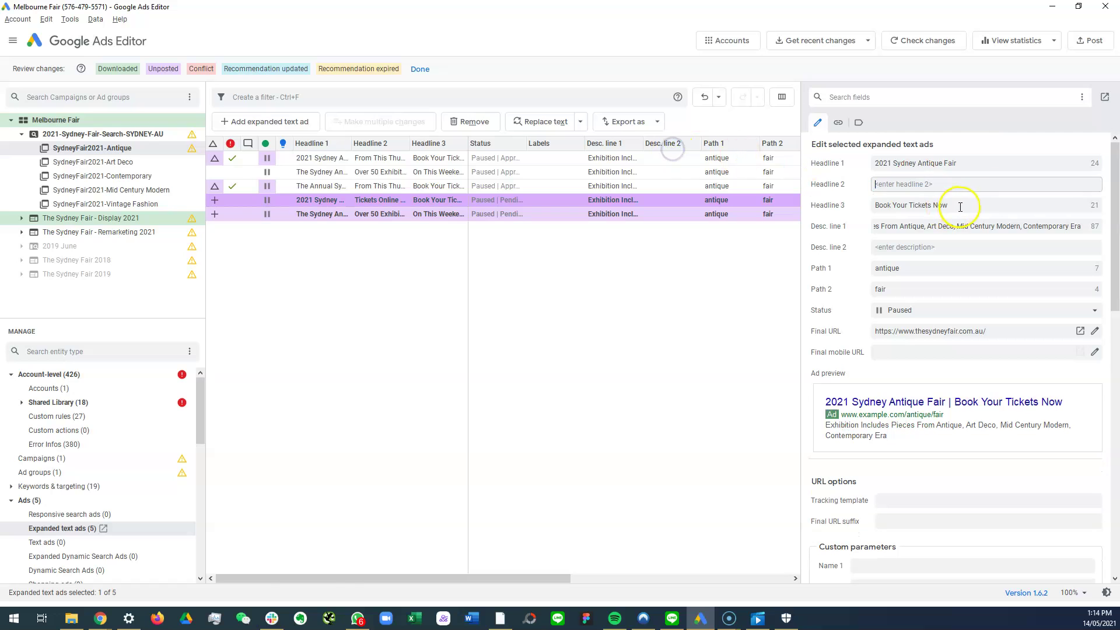
triple_click(957, 205)
key(ctrl+v)
click(931, 184)
text(on)
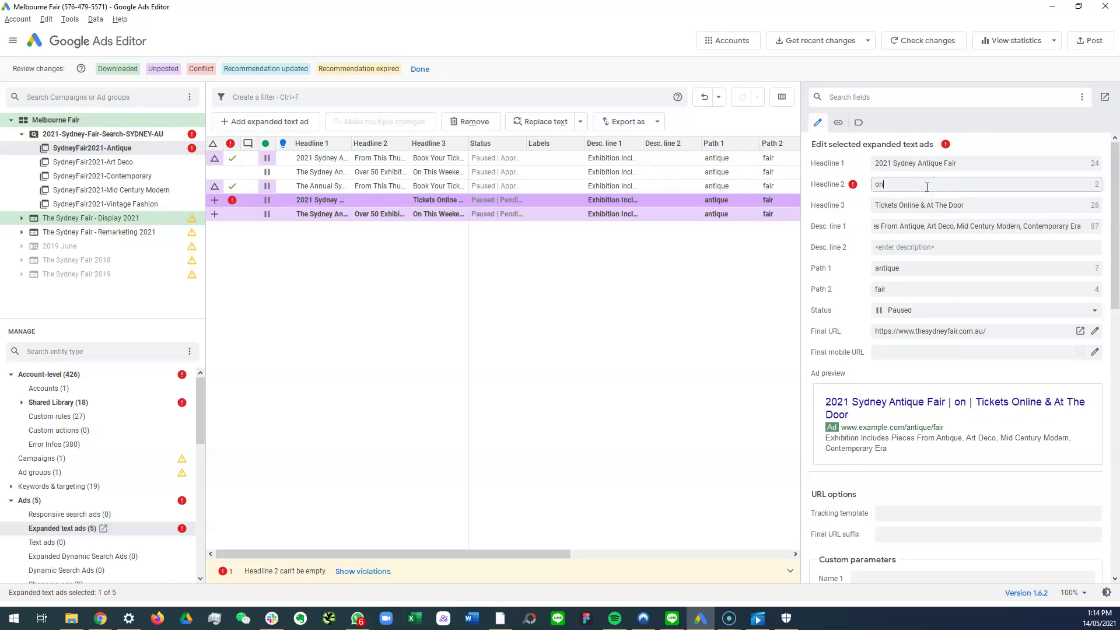
text( Toay)
key(BackSpace)
key(BackSpace)
key(BackSpace)
key(BackSpace)
key(BackSpace)
key(BackSpace)
key(BackSpace)
key(BackSpace)
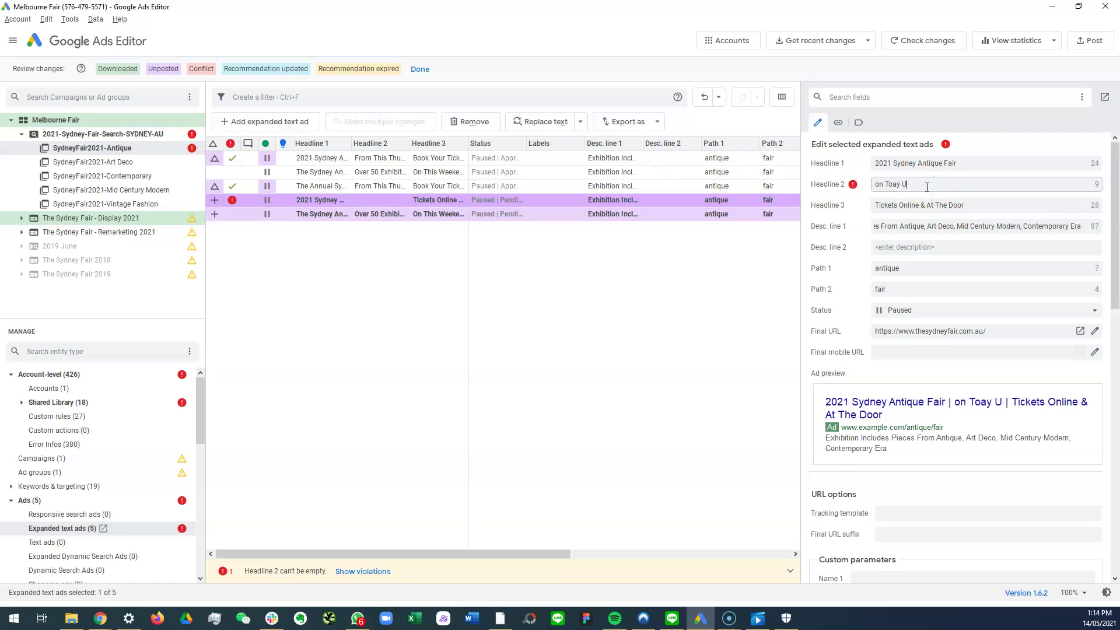
text(On Today Un)
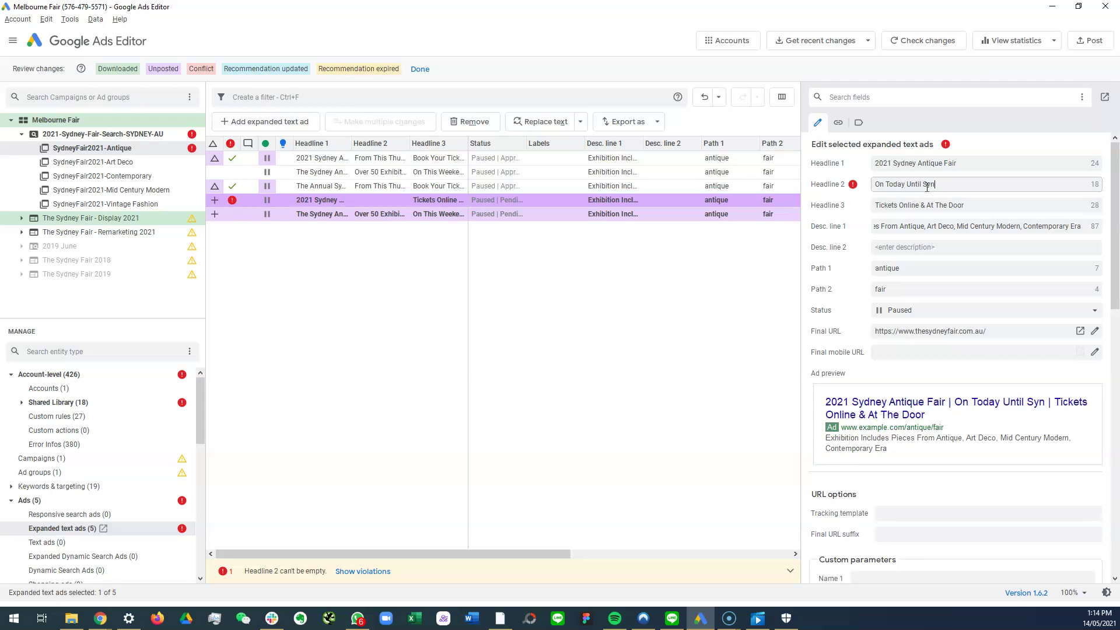
text(til This Sunday)
key(BackSpace)
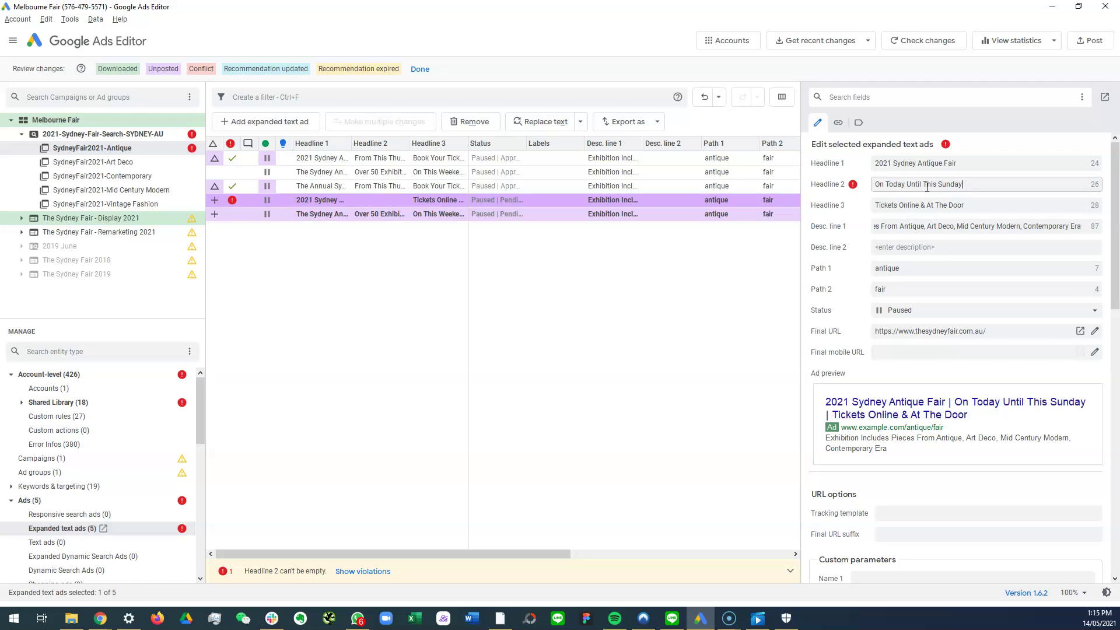
click(870, 206)
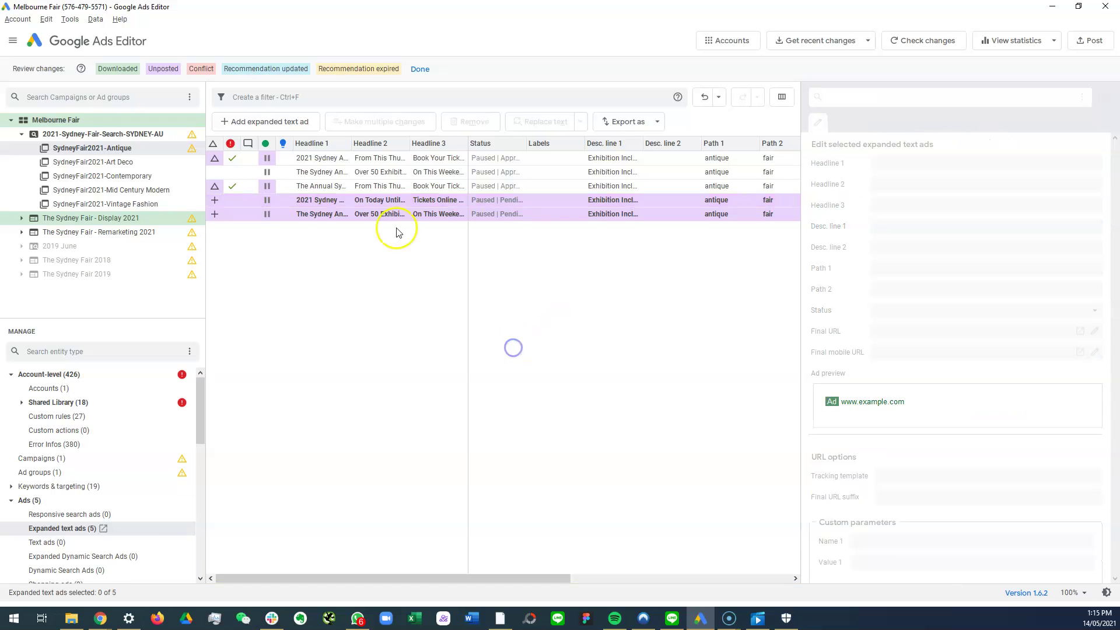
Step: Paste 'On Today Until This Sunday!' over The Sydney Antique Fair draft ad's Headline 2
click(342, 202)
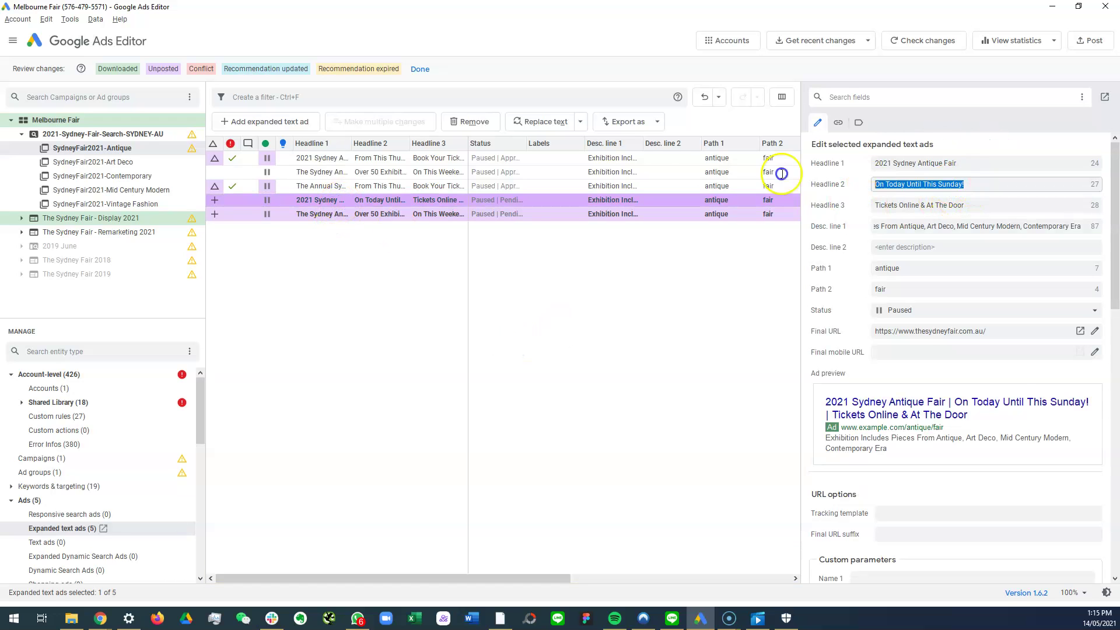
click(329, 215)
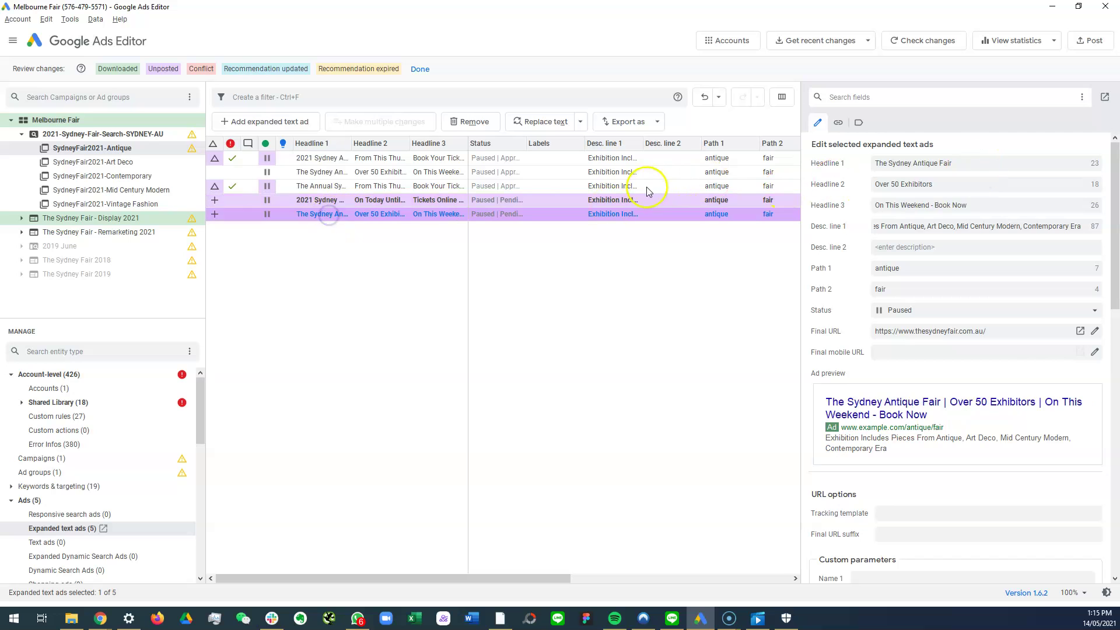
triple_click(956, 190)
key(ctrl+v)
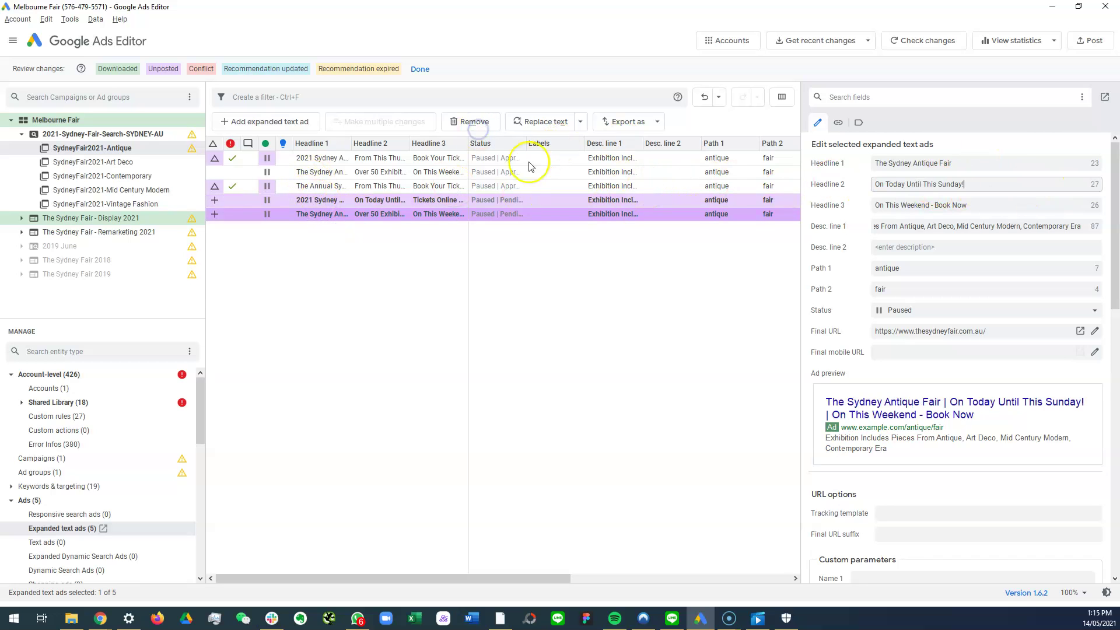
click(326, 200)
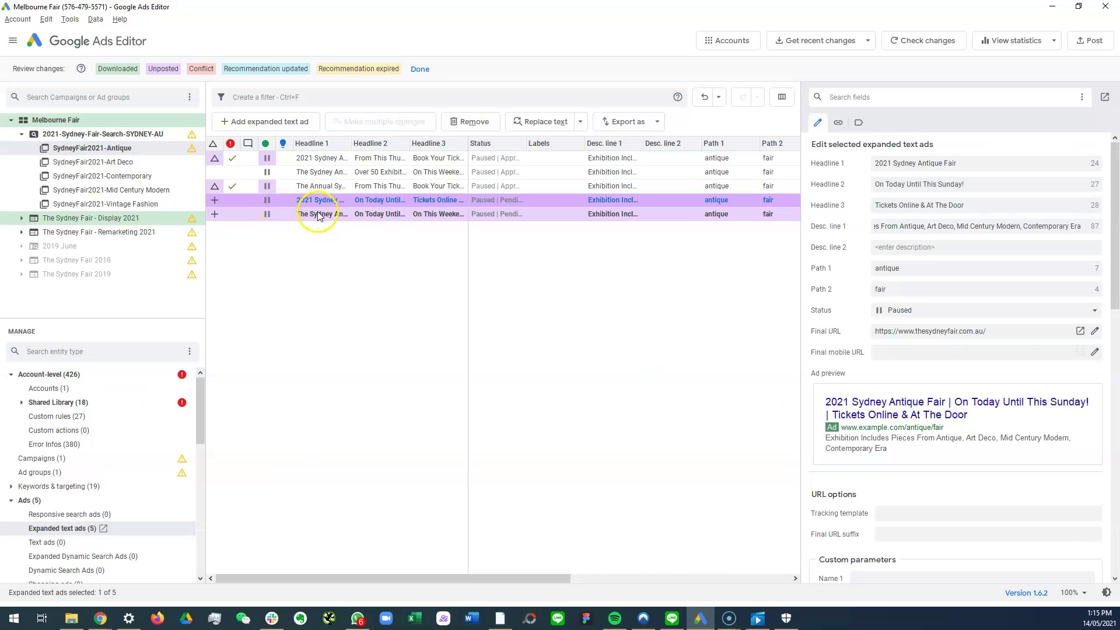
Step: Paste a second copy of the 2021 Sydney Antique Fair ad and delete The Sydney Antique Fair draft
click(320, 214)
click(318, 200)
key(ctrl+v)
click(317, 214)
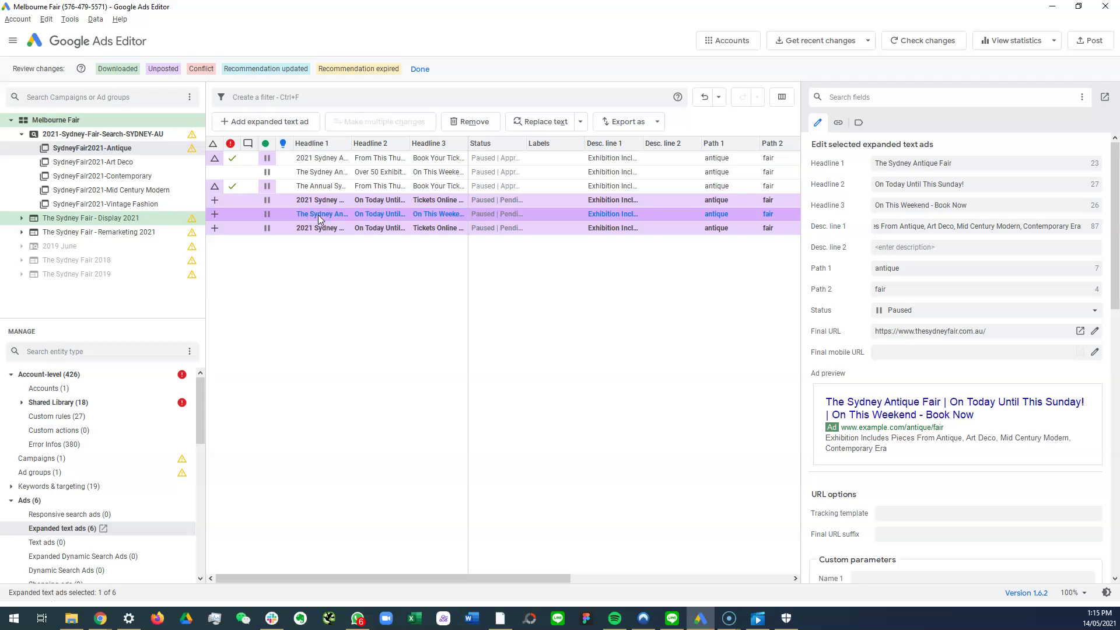
click(319, 228)
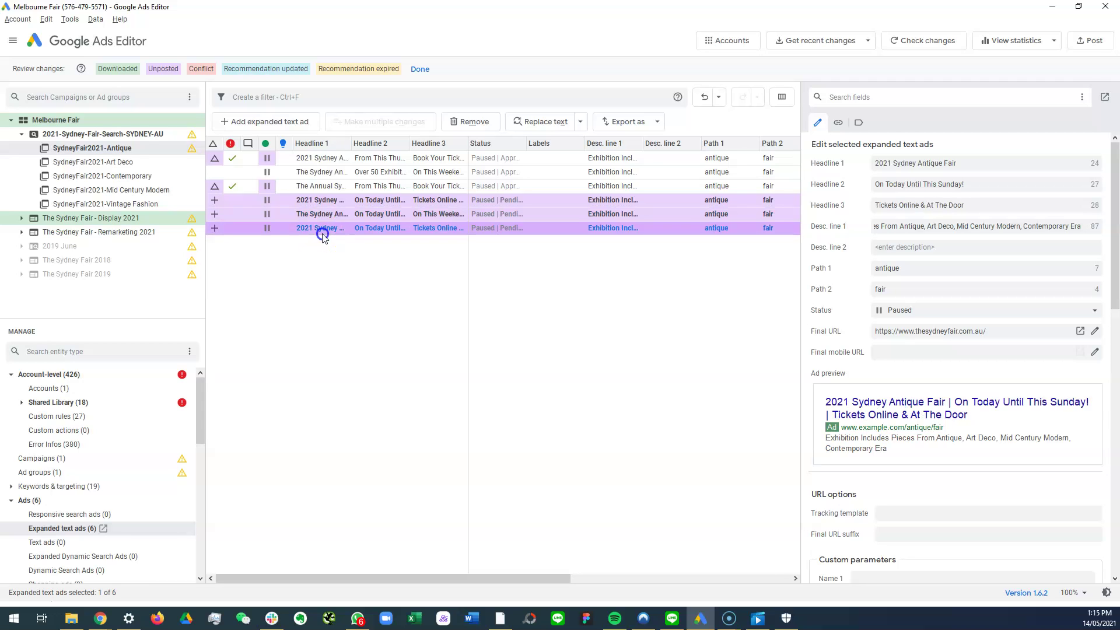
click(326, 215)
key(Delete)
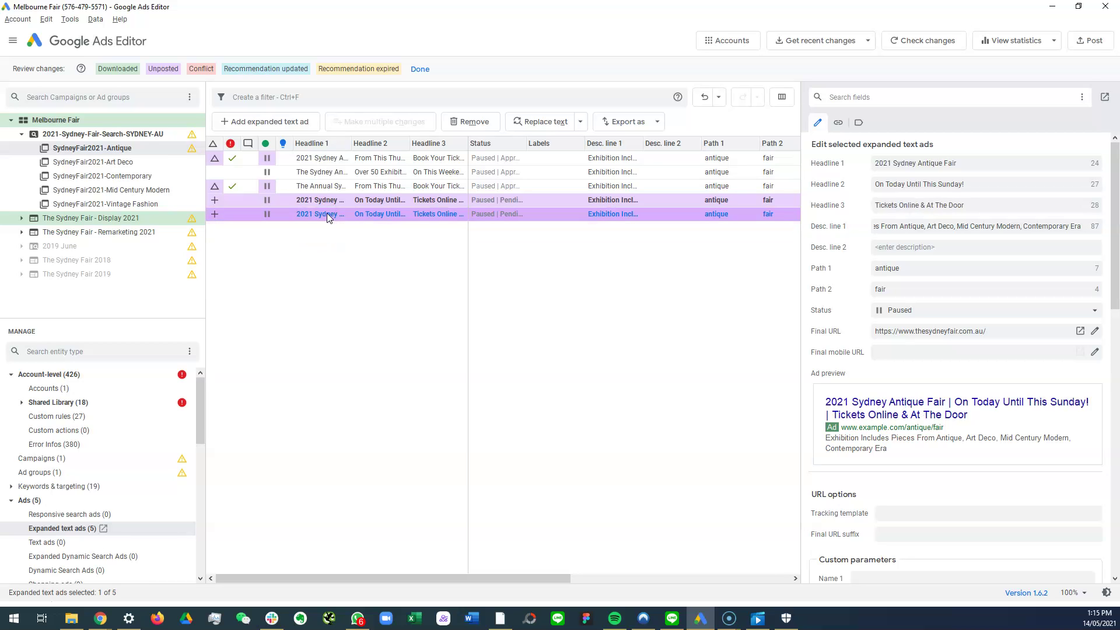
Step: Compare the two identical 2021 ad copies and select the upper one for editing
click(327, 200)
click(323, 213)
click(320, 200)
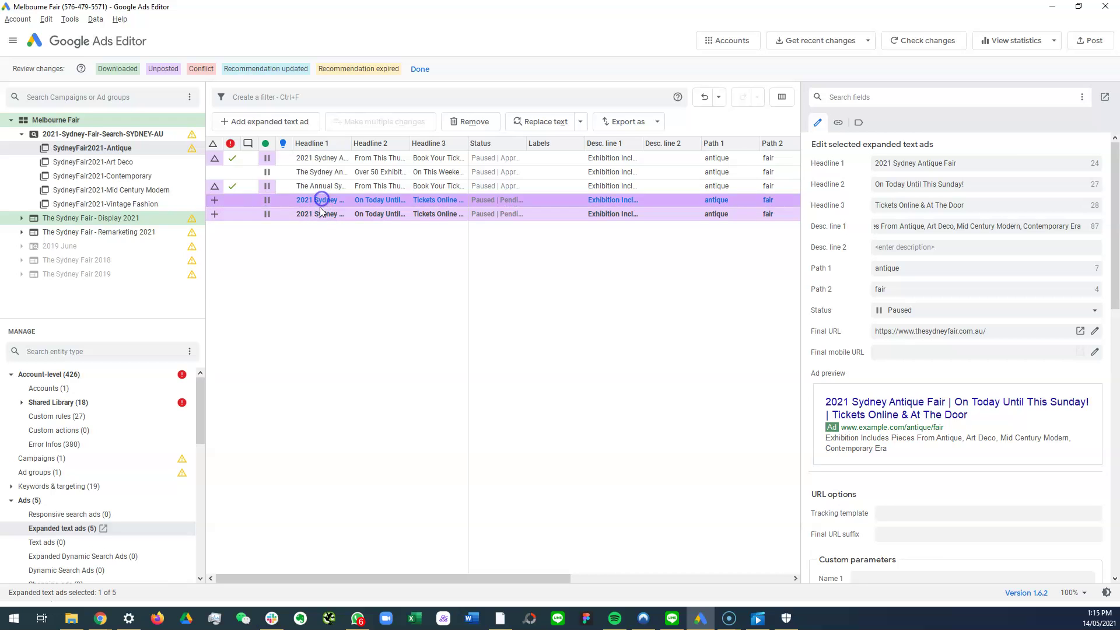
click(317, 213)
click(328, 204)
click(322, 216)
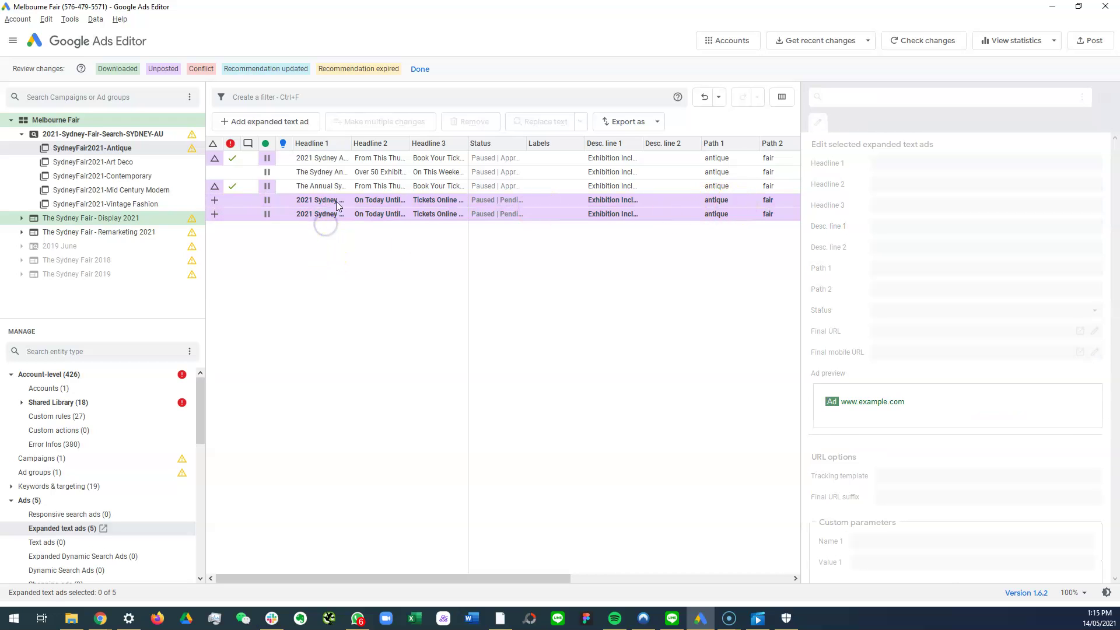
click(332, 202)
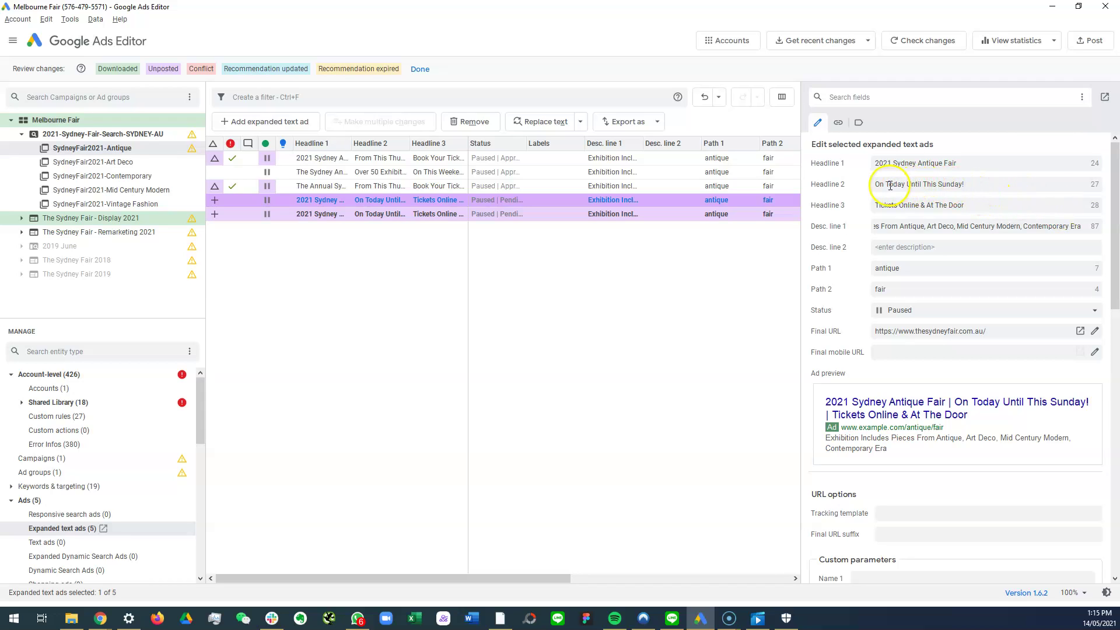
Step: Retype the upper 2021 ad's Headline 2 as 'From Today Until Sunday Only!', correcting typos along the way
drag(889, 185, 698, 164)
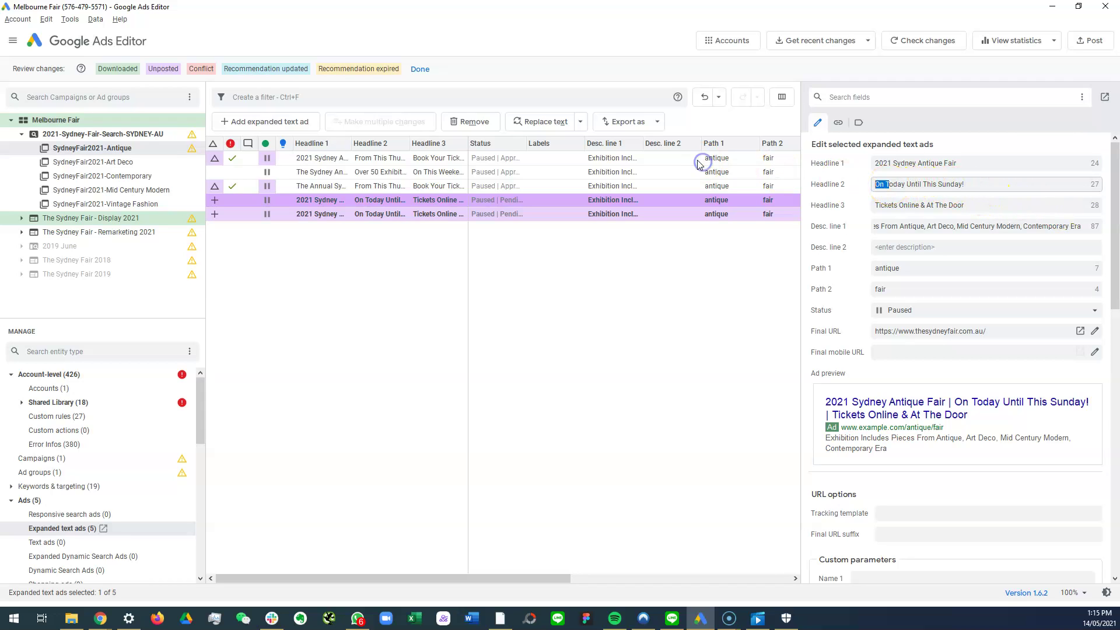
text(From Today)
text( Untioday )
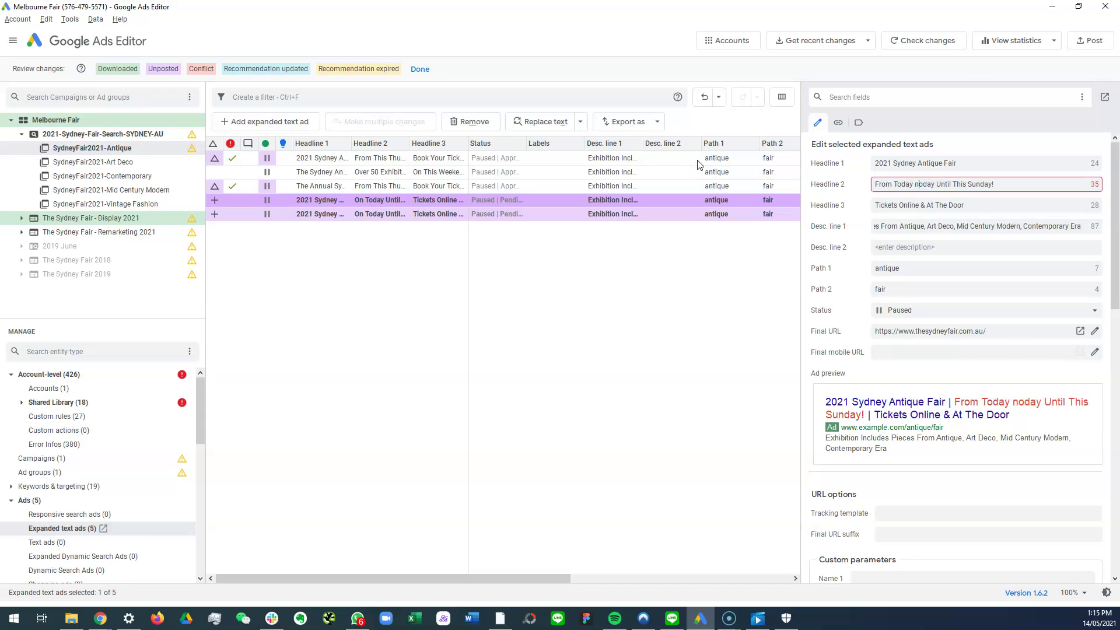
text(Until)
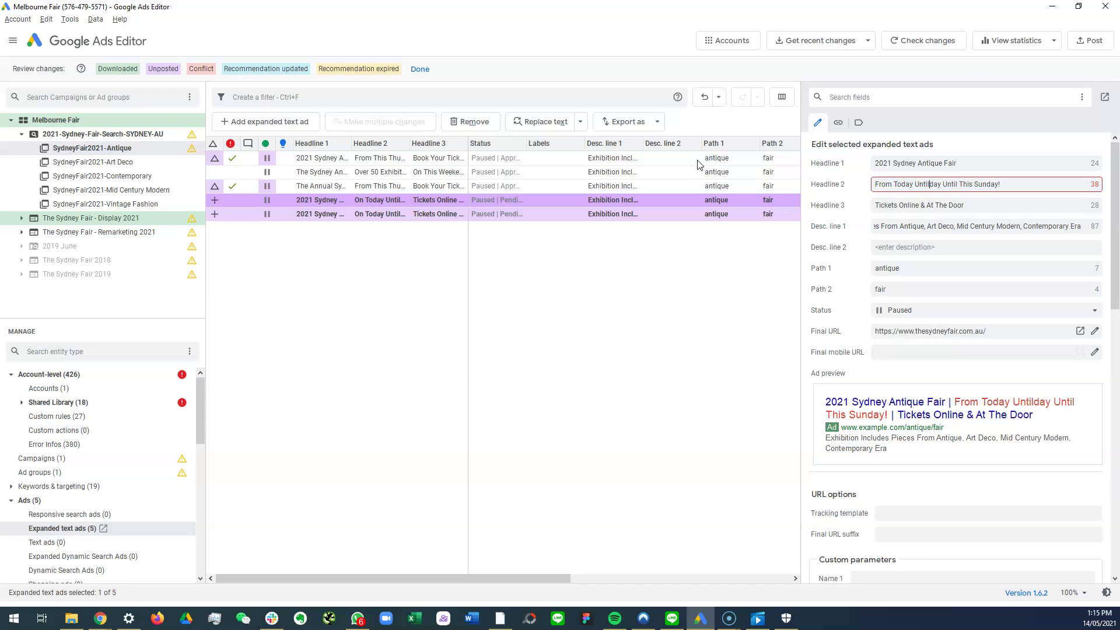
key(Delete)
key(Delete)
key(Delete)
key(Delete)
key(Delete)
key(Delete)
key(Delete)
key(Delete)
key(Delete)
key(Delete)
key(Delete)
key(Delete)
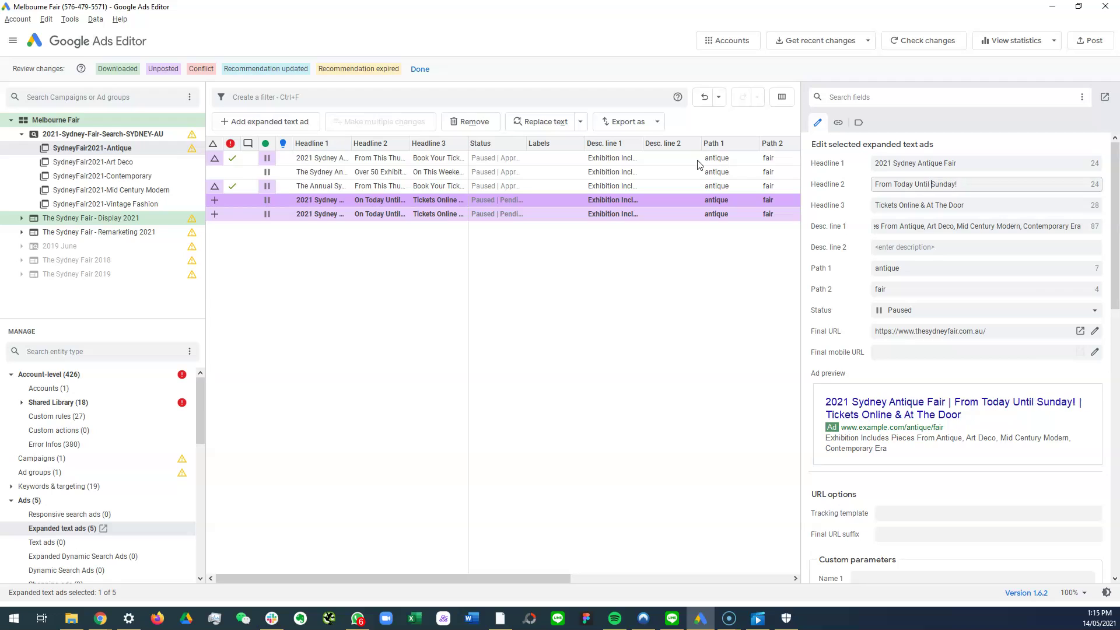
text(only)
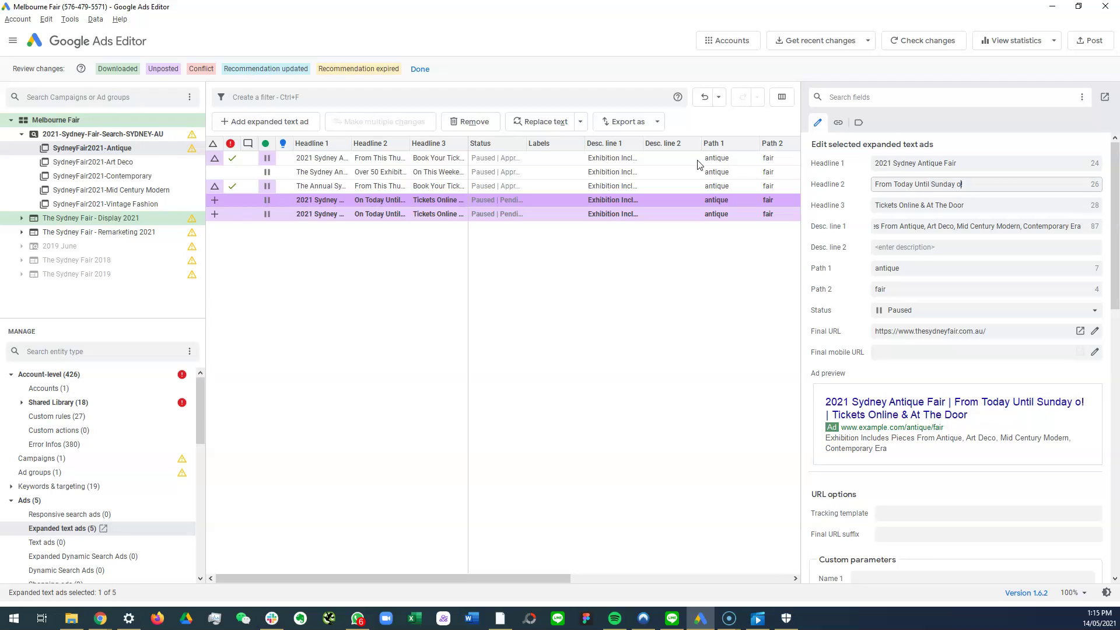
key(BackSpace)
key(BackSpace)
key(BackSpace)
key(BackSpace)
text(On)
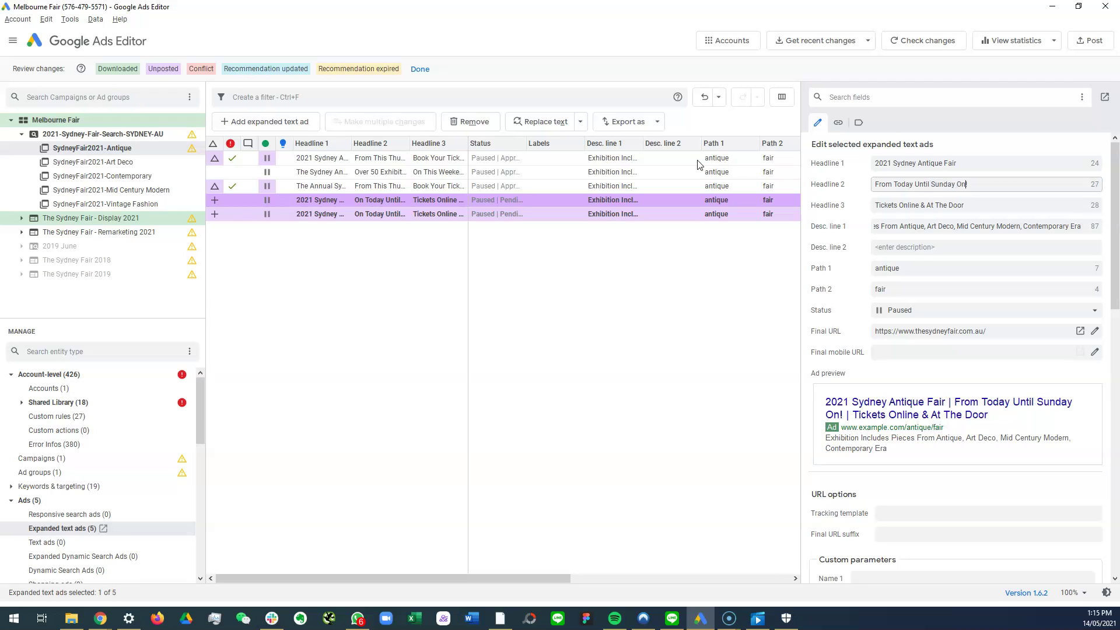
text(lt)
key(BackSpace)
text(y)
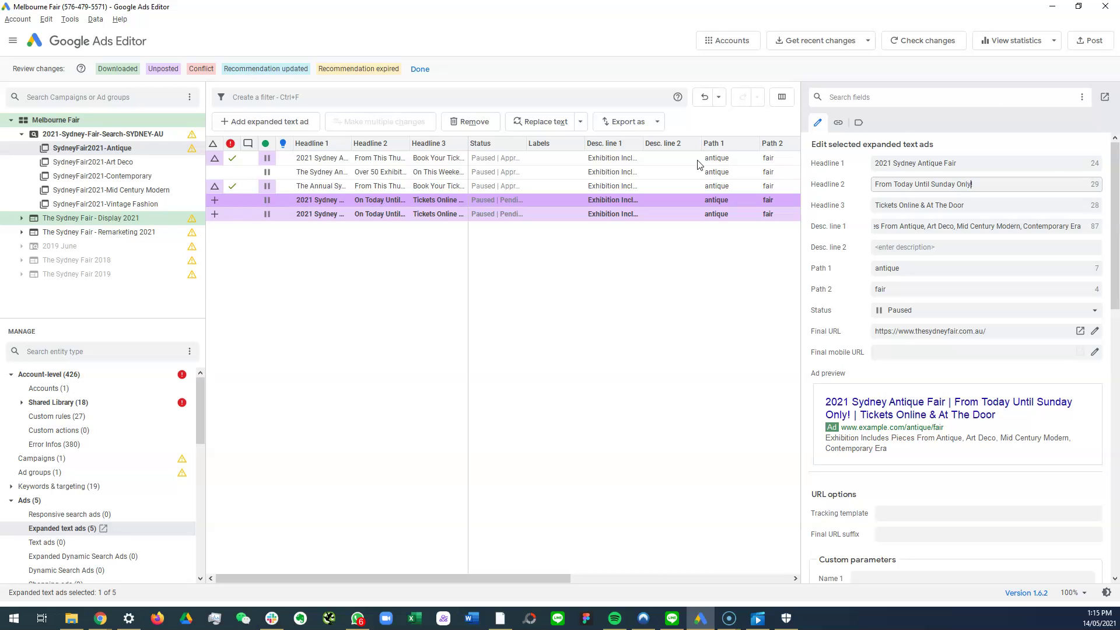
Step: Select both the From Today and On Today 2021 ads and activate them
click(385, 202)
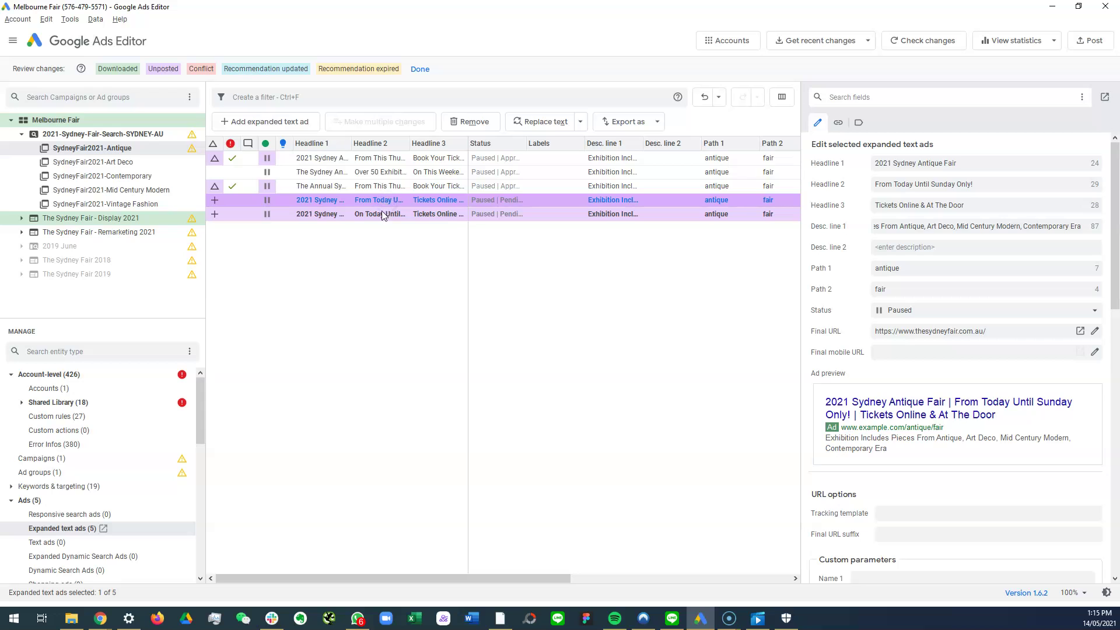
click(384, 215)
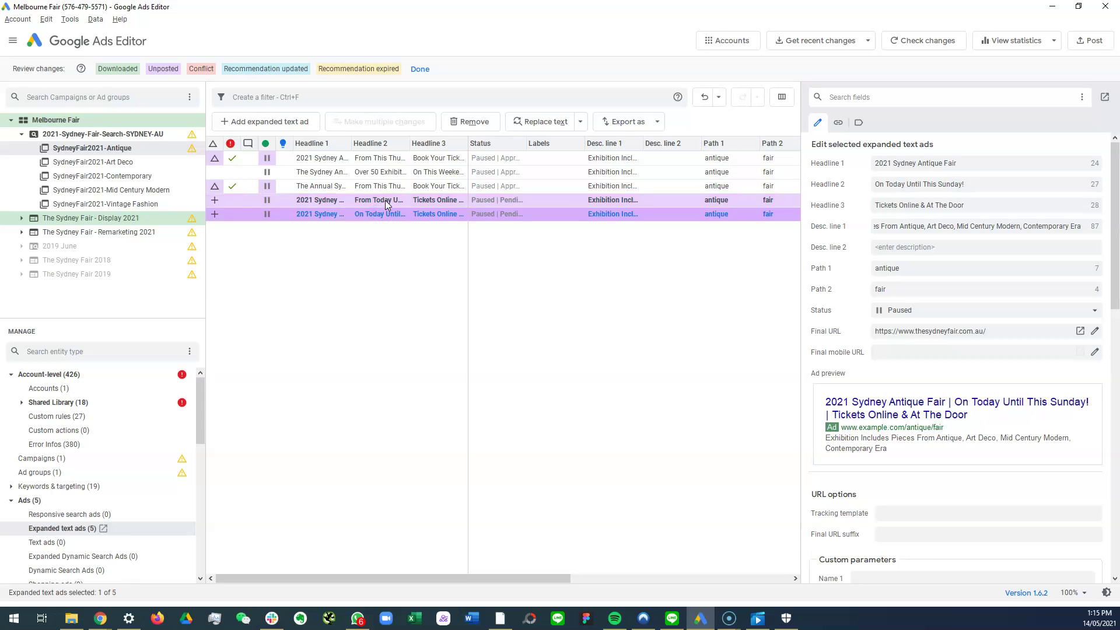
click(385, 201)
click(379, 216)
click(275, 200)
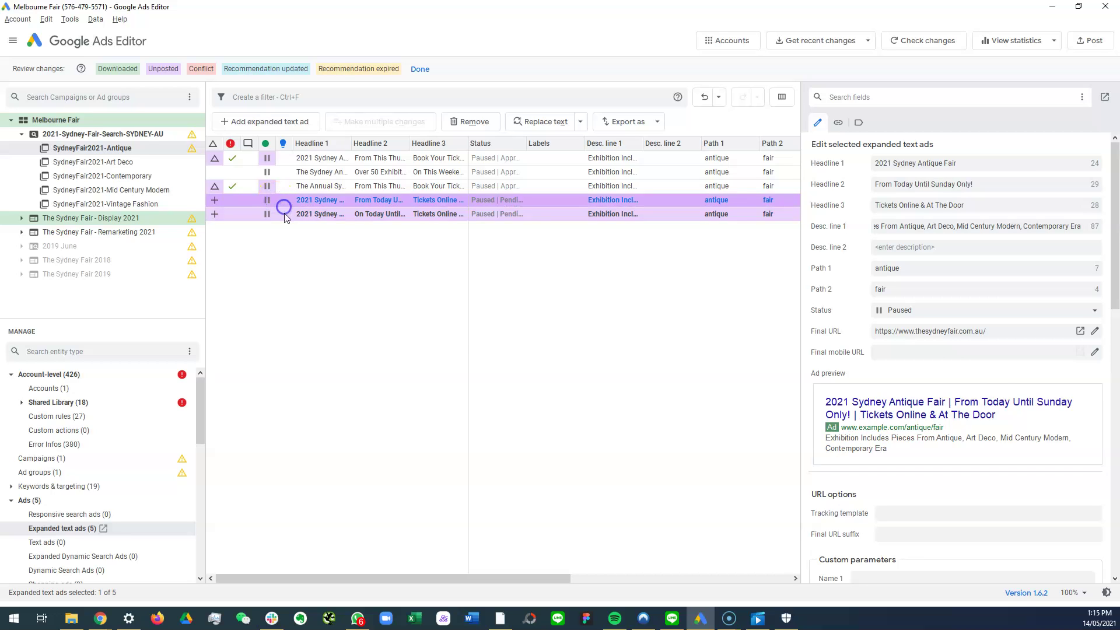
shift+click(285, 214)
right_click(285, 215)
click(324, 286)
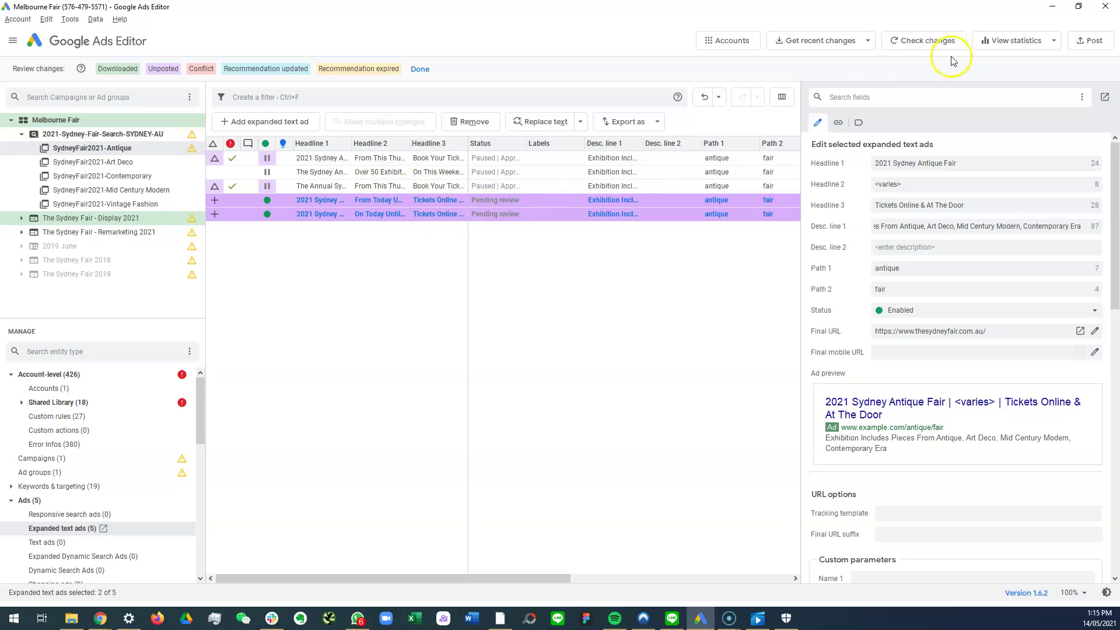
Step: Post the changes for the campaign to Google Ads and close the posting summary
click(1090, 40)
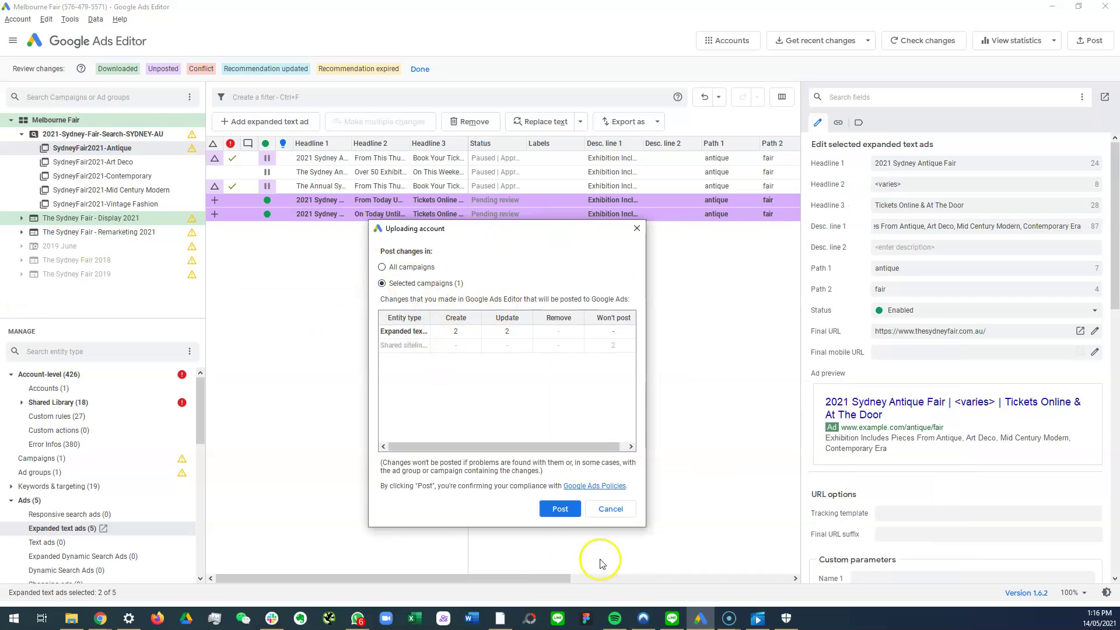
click(560, 509)
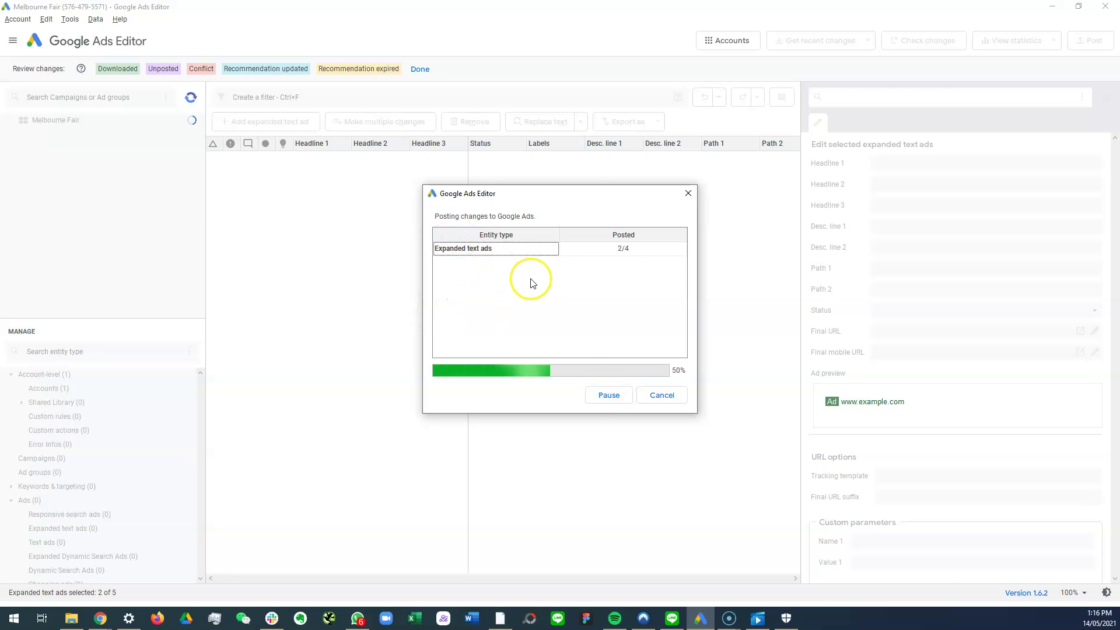
click(669, 395)
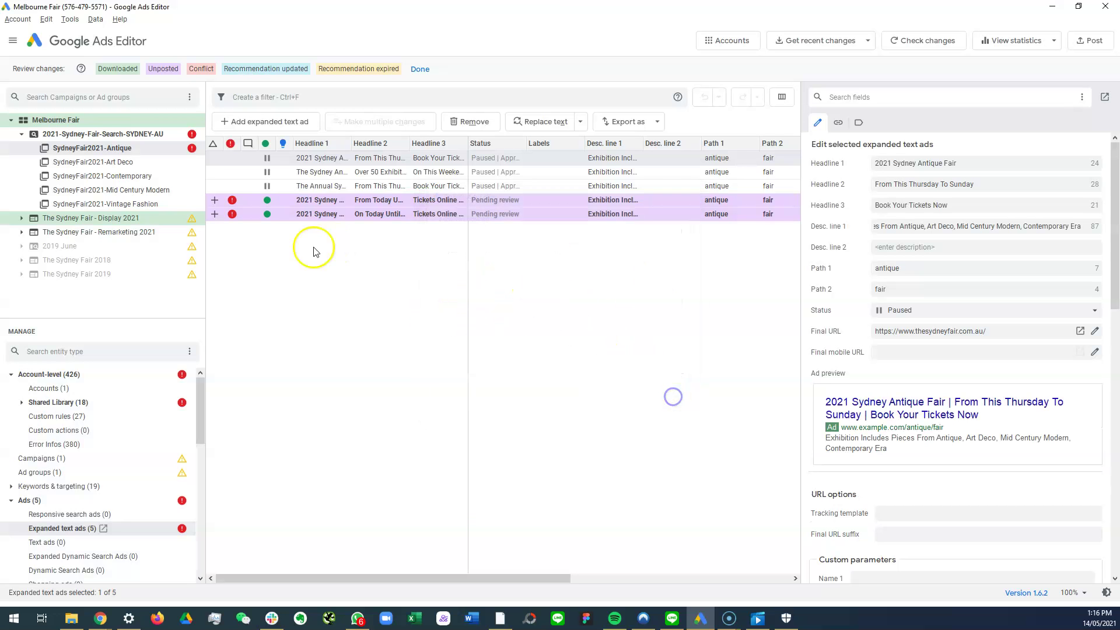
Step: Remove the trailing exclamation mark from Headline 2 in both 2021 ads
click(276, 205)
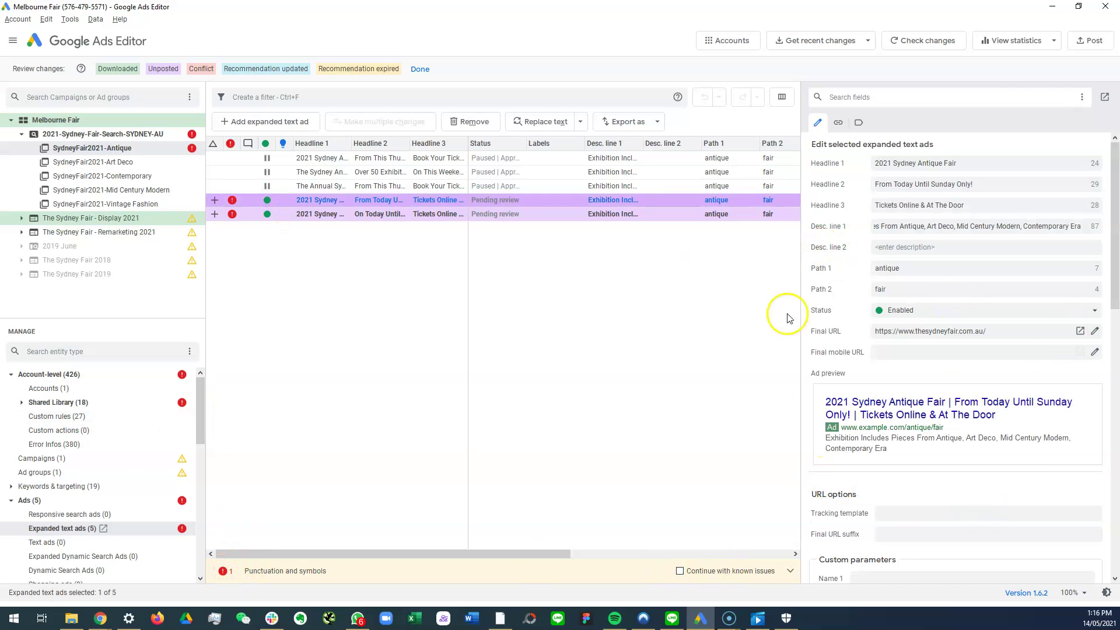
scroll(105, 545, down, 5)
click(994, 189)
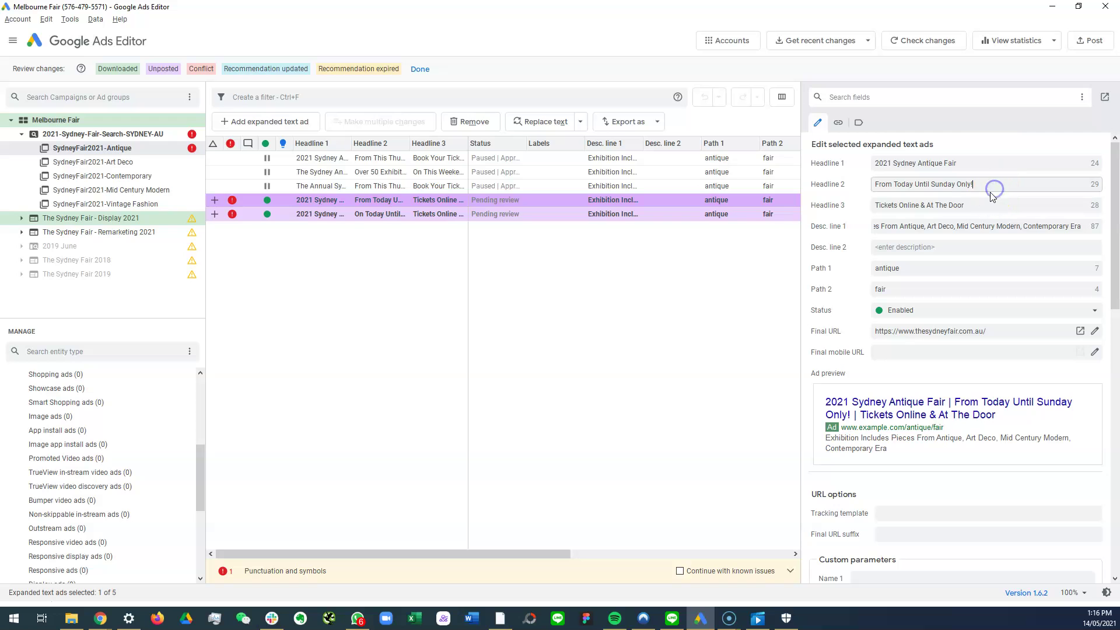
key(BackSpace)
click(369, 214)
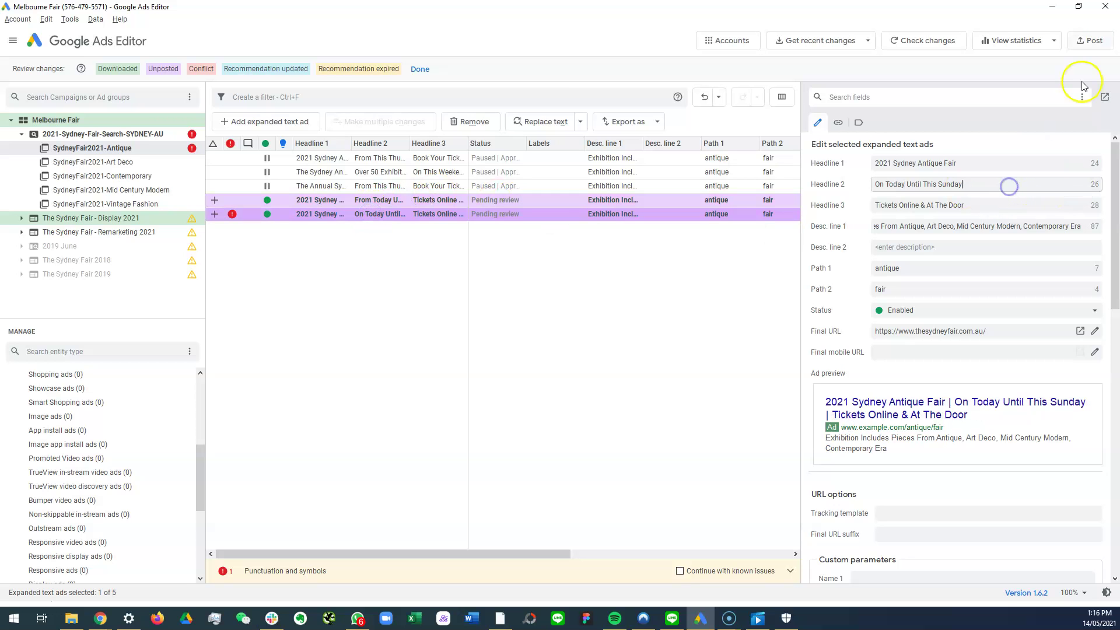
Step: Post the corrected ads to Google Ads and close the posting summary
click(1091, 40)
click(559, 508)
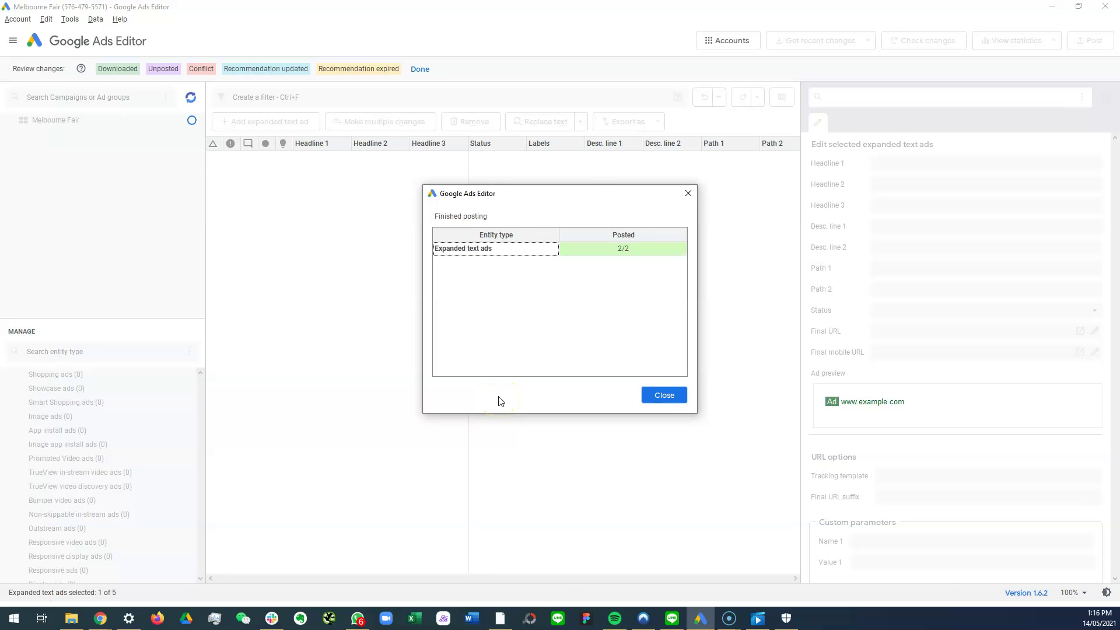
click(670, 392)
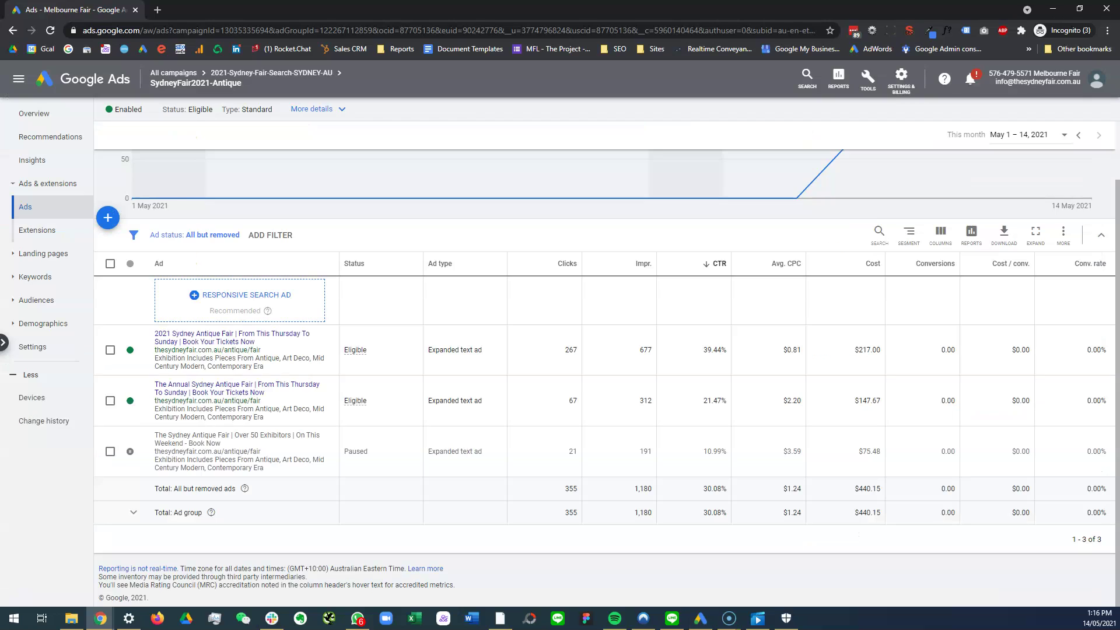
click(51, 30)
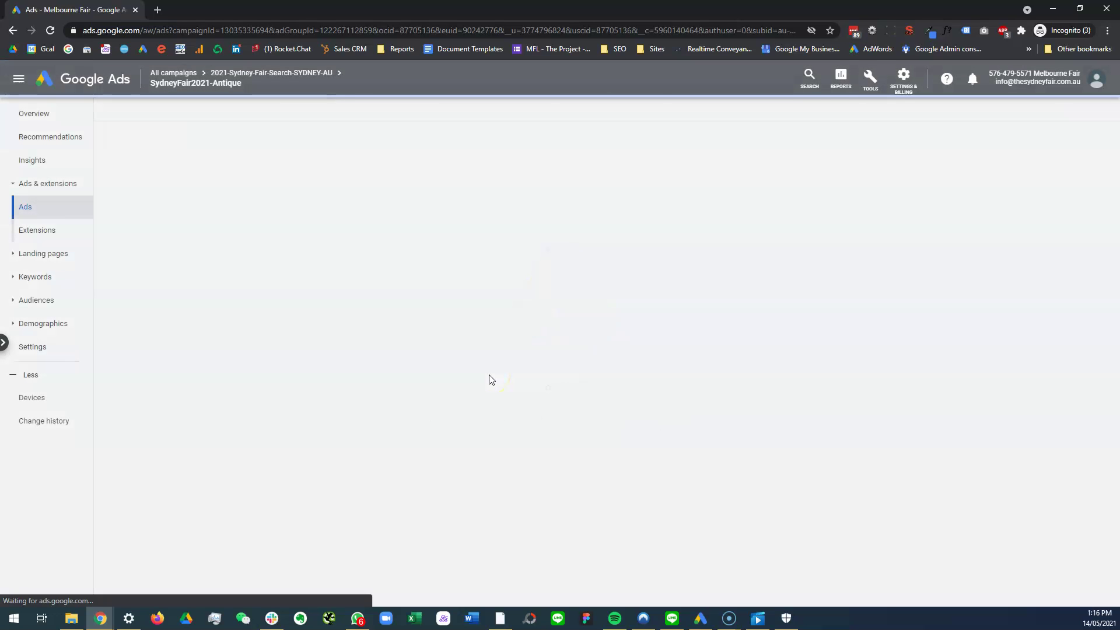
right_click(487, 379)
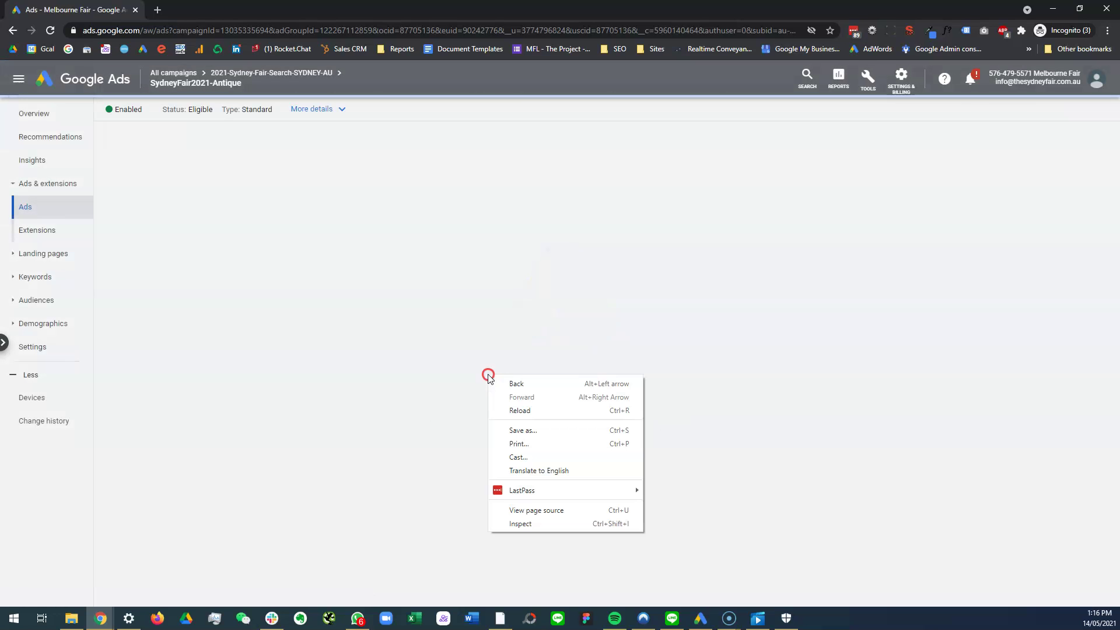
click(430, 382)
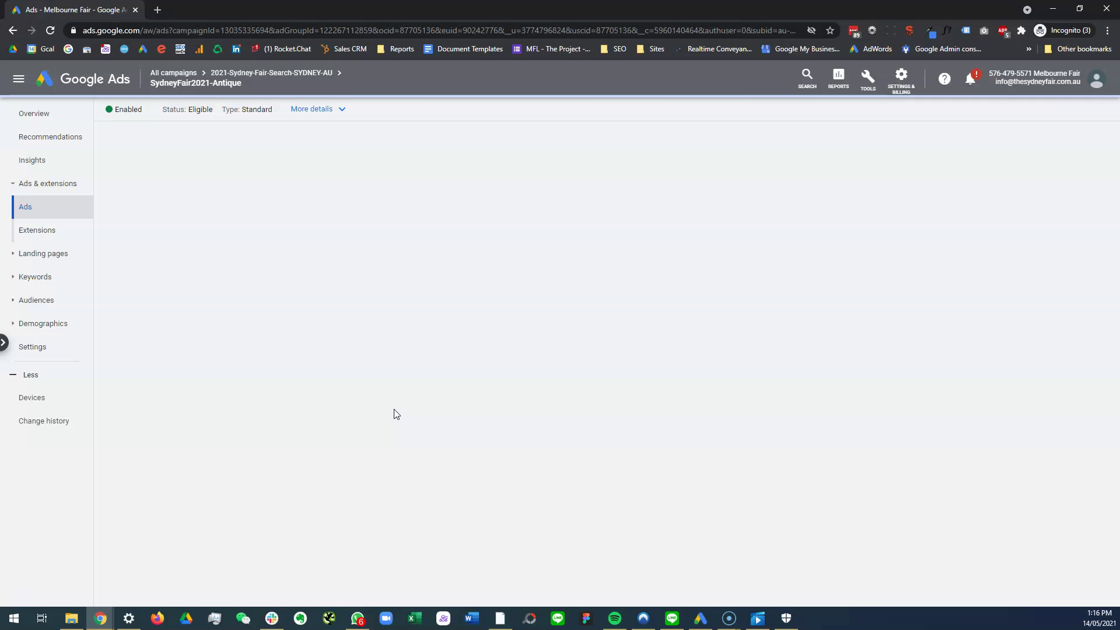
click(719, 120)
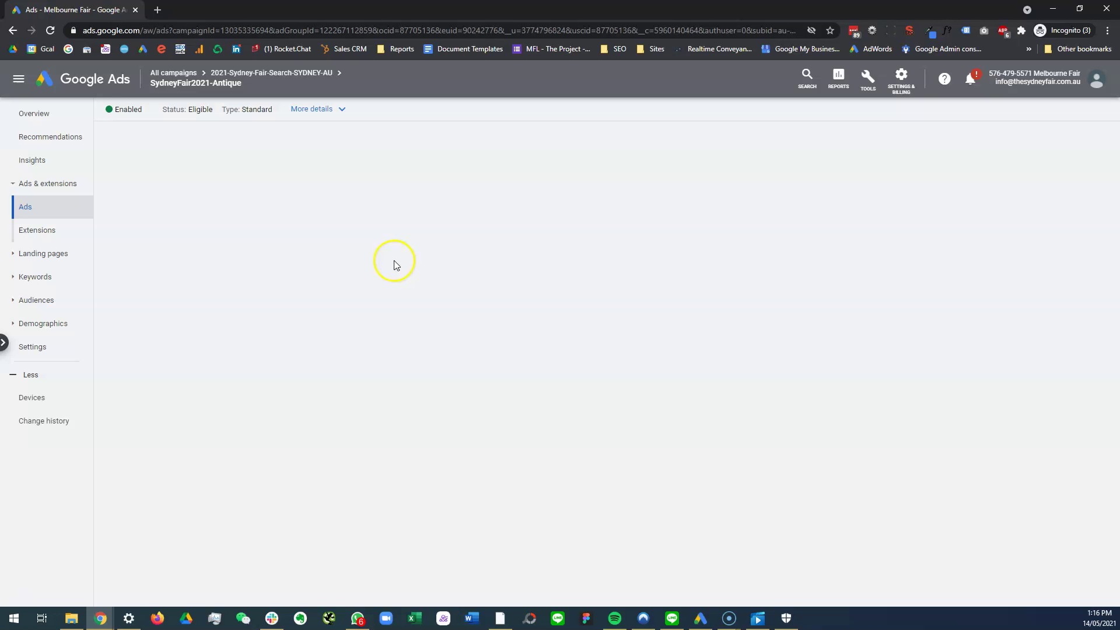
click(51, 28)
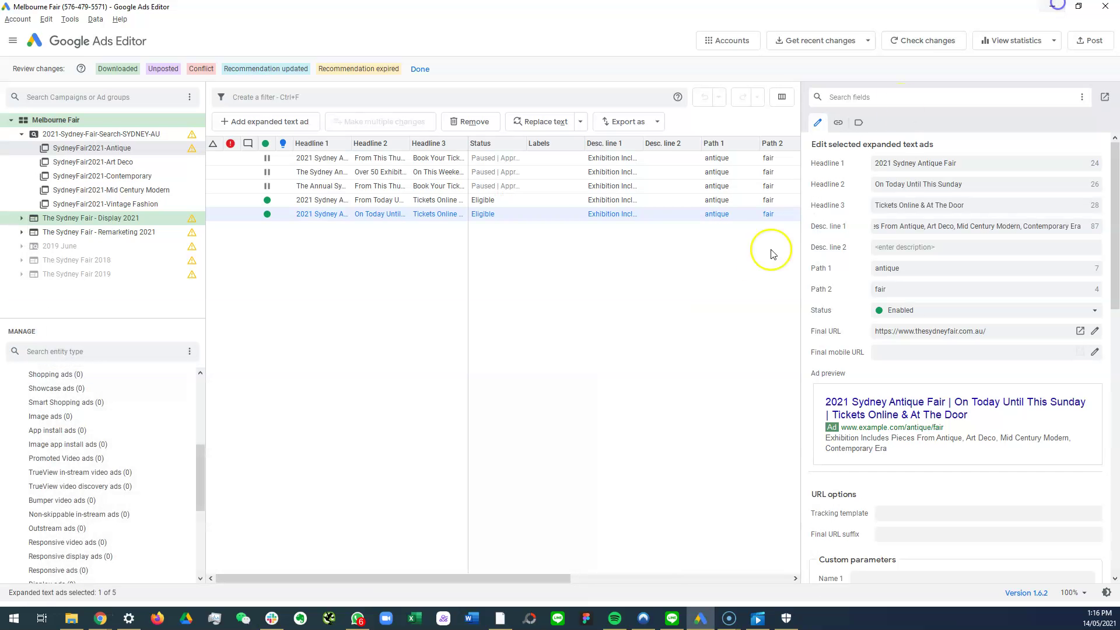
Step: Back in Ads Editor, enable the older Thursday-to-Sunday Antique ad and post the change
key(alt+Tab)
click(368, 159)
right_click(368, 161)
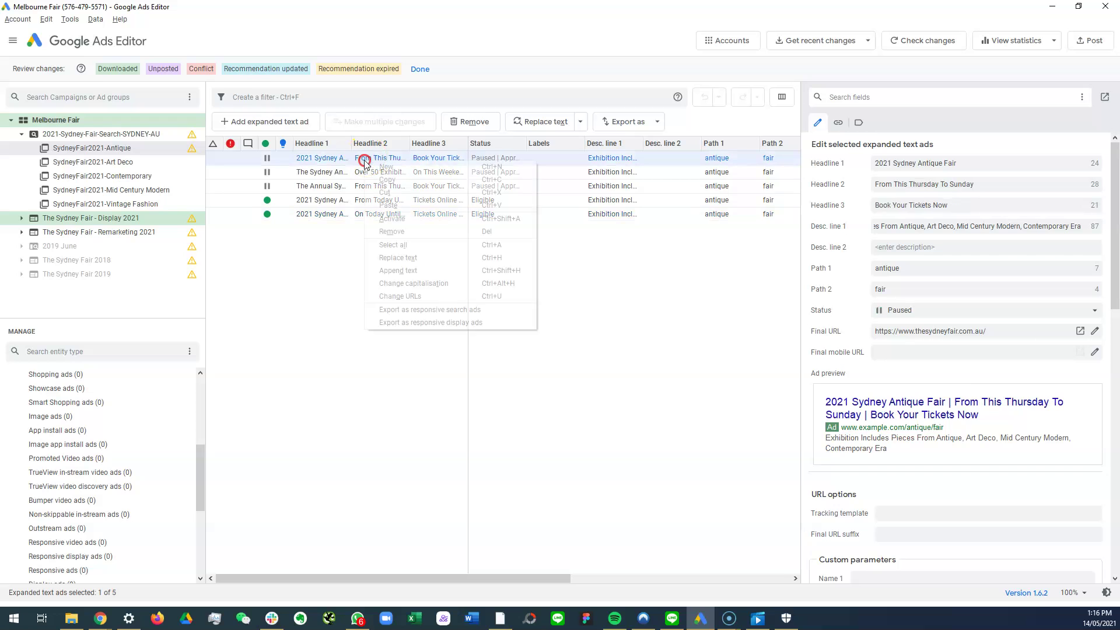
click(447, 221)
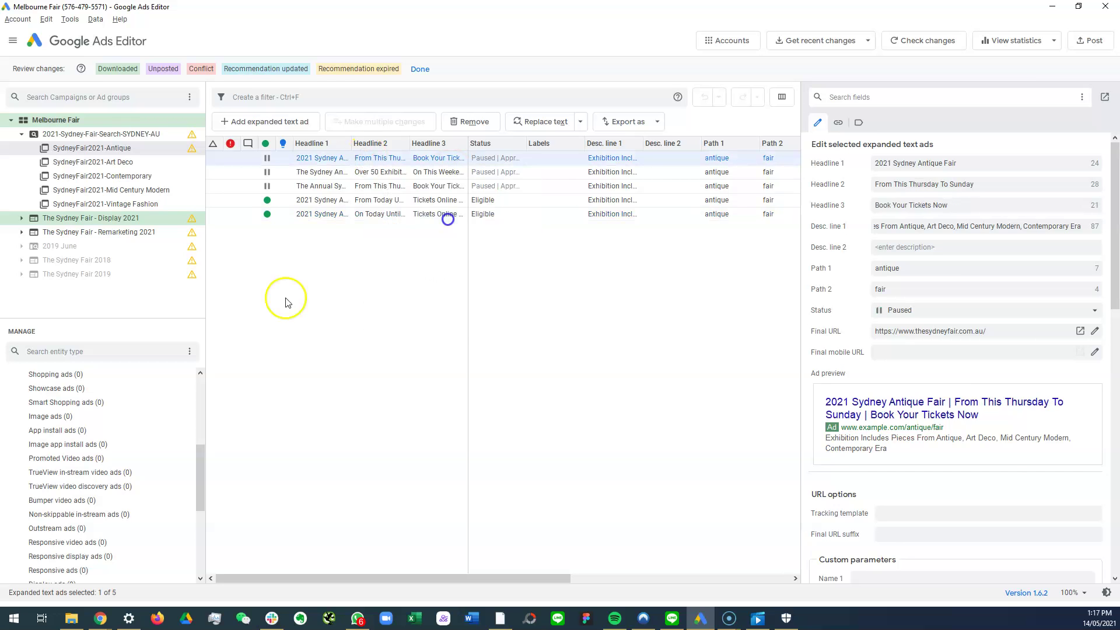
click(1079, 41)
click(559, 508)
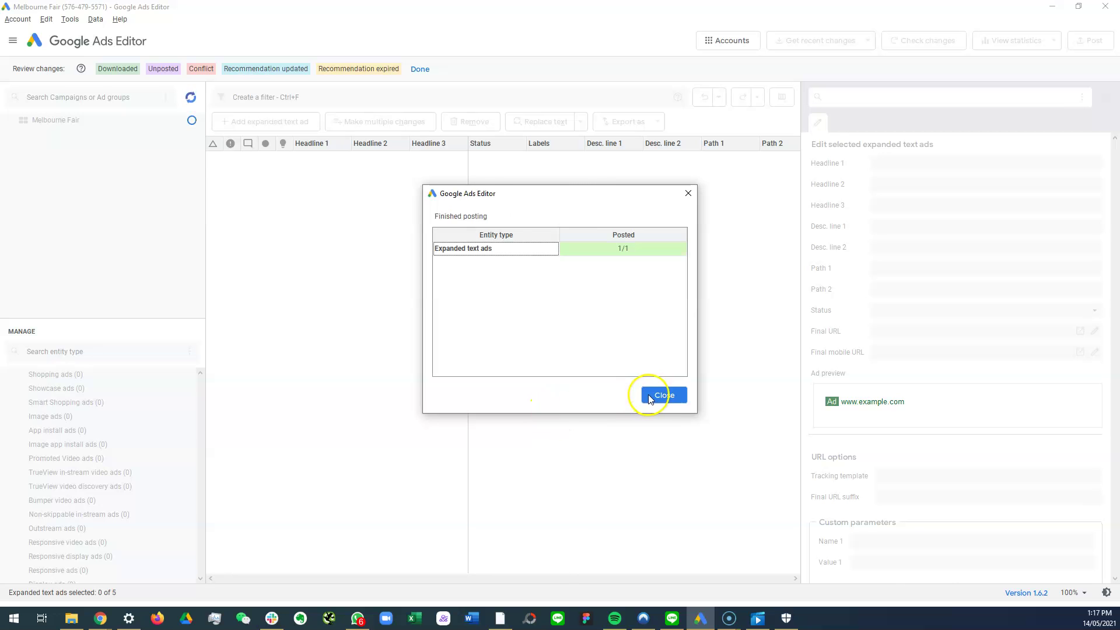
click(654, 395)
Step: Pause the older Thursday-to-Sunday ad again and post the pause to Google Ads
right_click(309, 162)
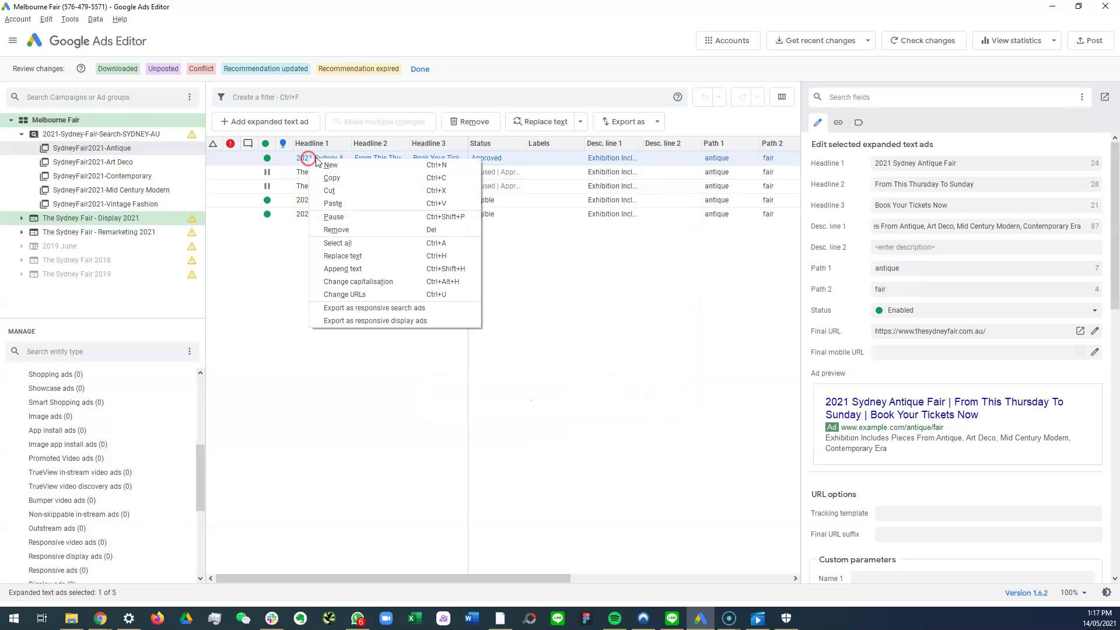
click(360, 219)
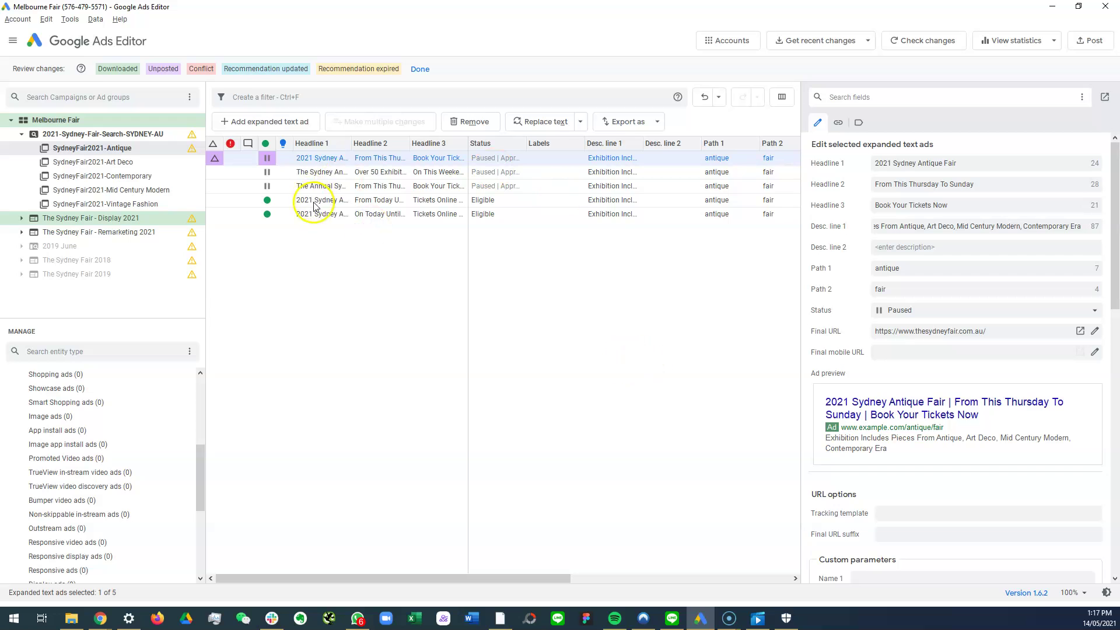
click(332, 185)
click(1089, 41)
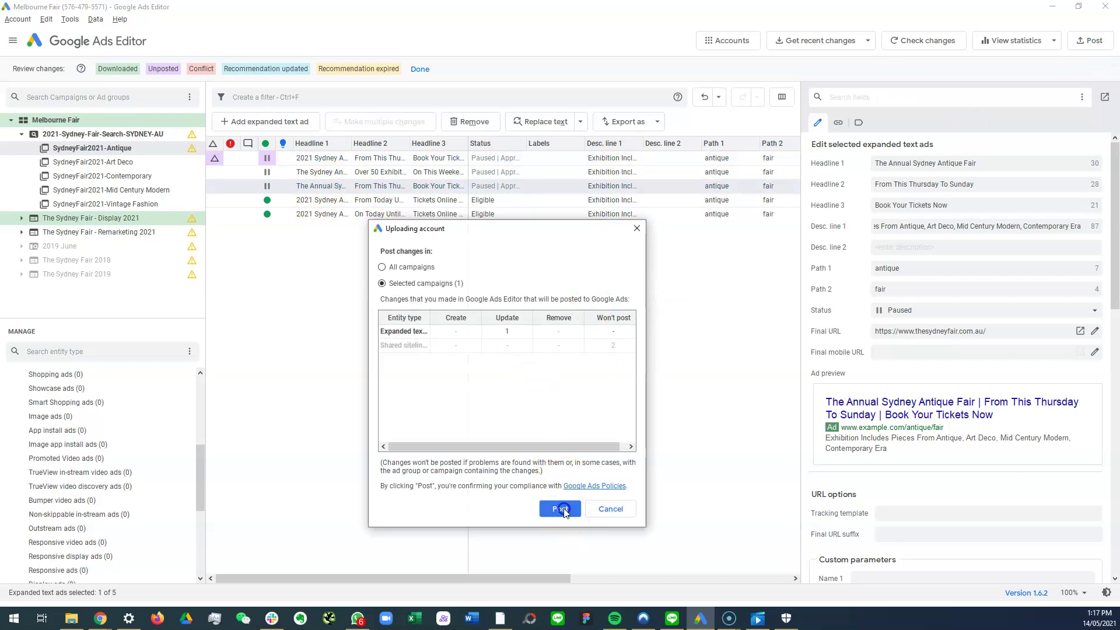
click(559, 508)
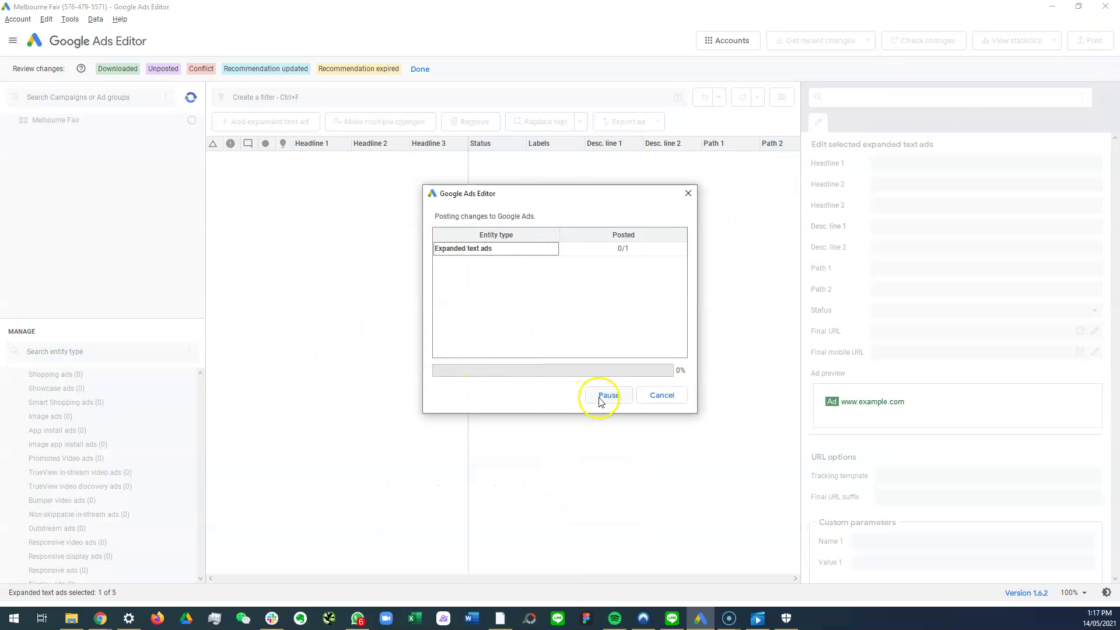
click(659, 395)
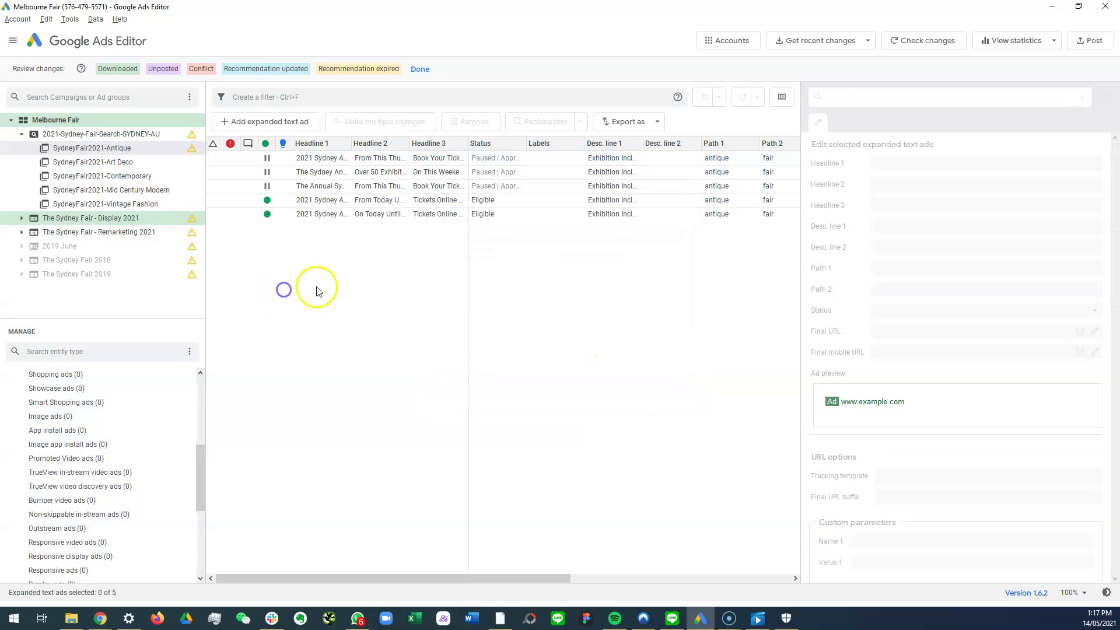
Step: In the browser, reload the failed Google Ads page and open the Search campaigns overview
key(alt+Tab)
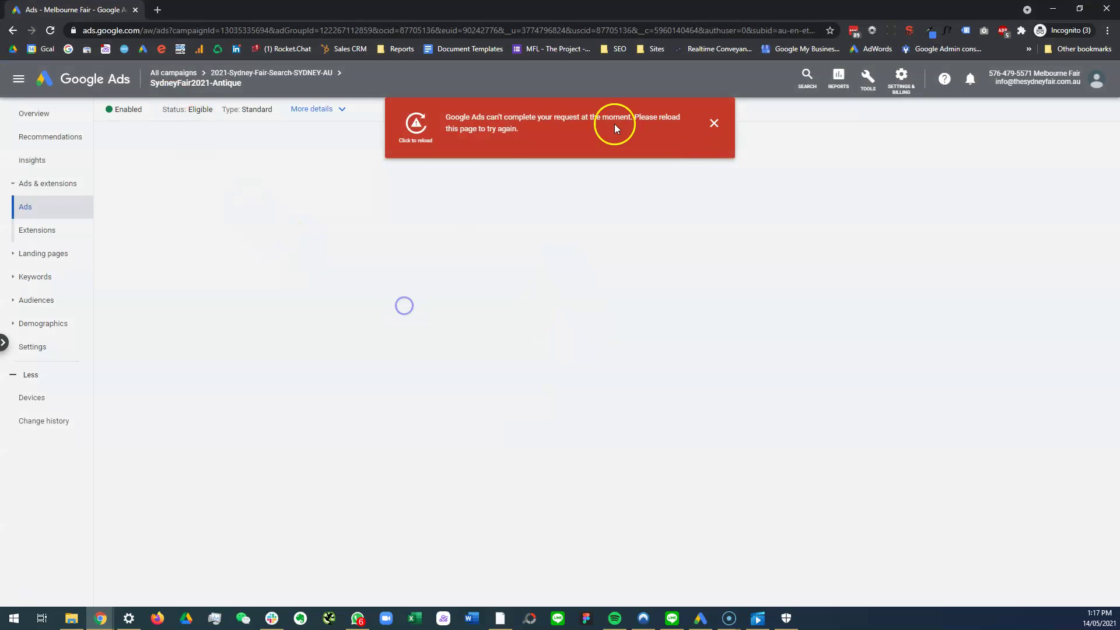
click(403, 140)
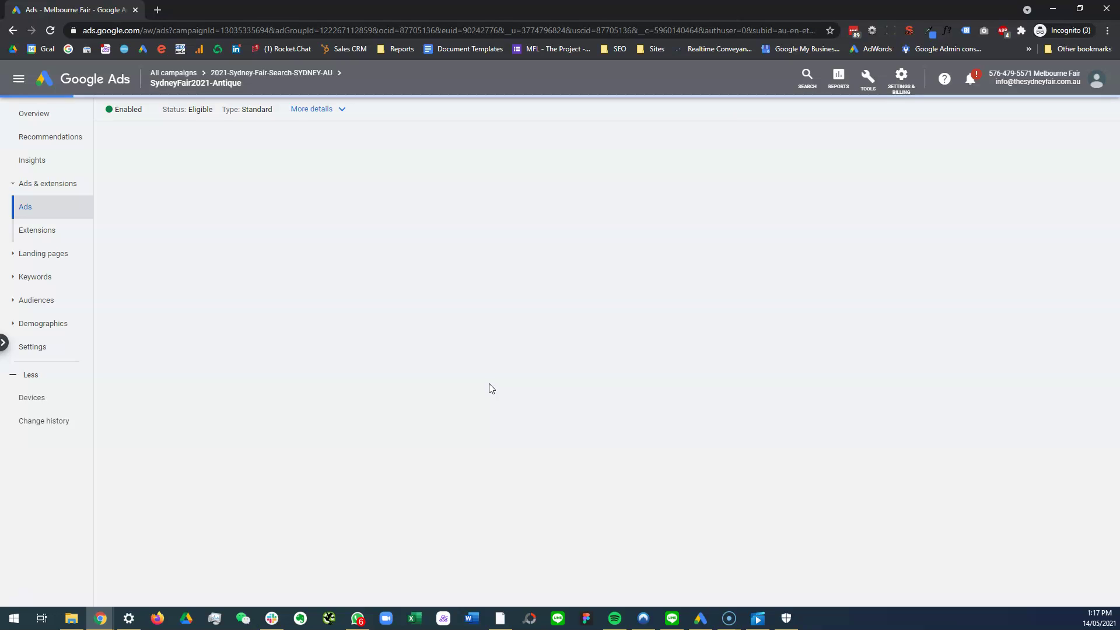
click(490, 379)
click(45, 113)
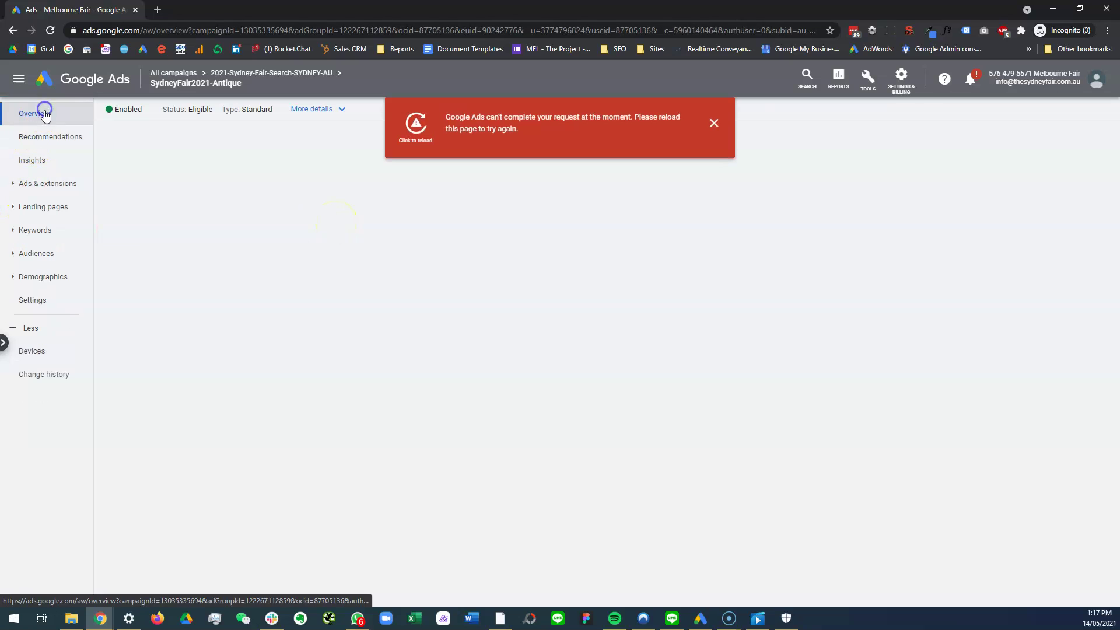
click(16, 75)
click(46, 132)
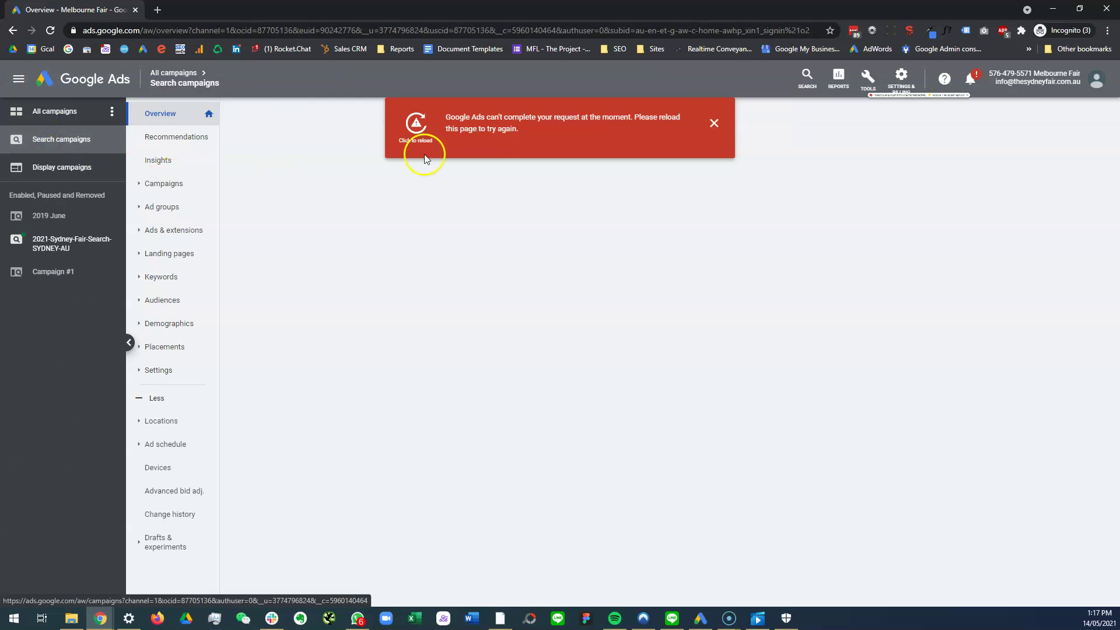
Step: Dismiss the error banner, reload the page, and minimise Ads Editor to show 715 clicks, 6.65K impressions, $1.54K cost
click(714, 123)
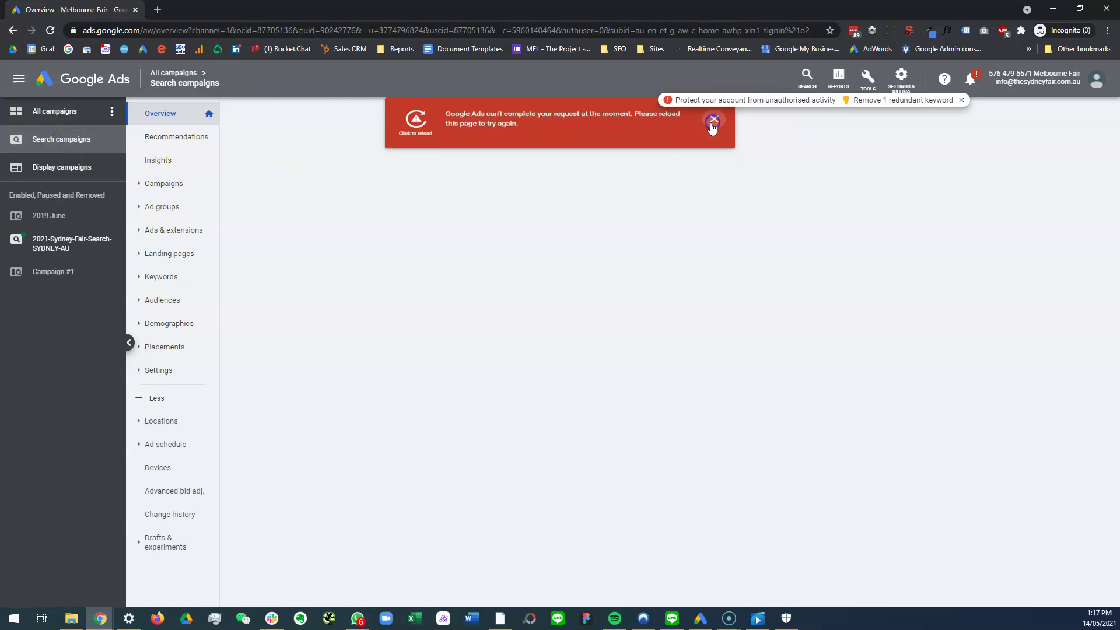
click(52, 29)
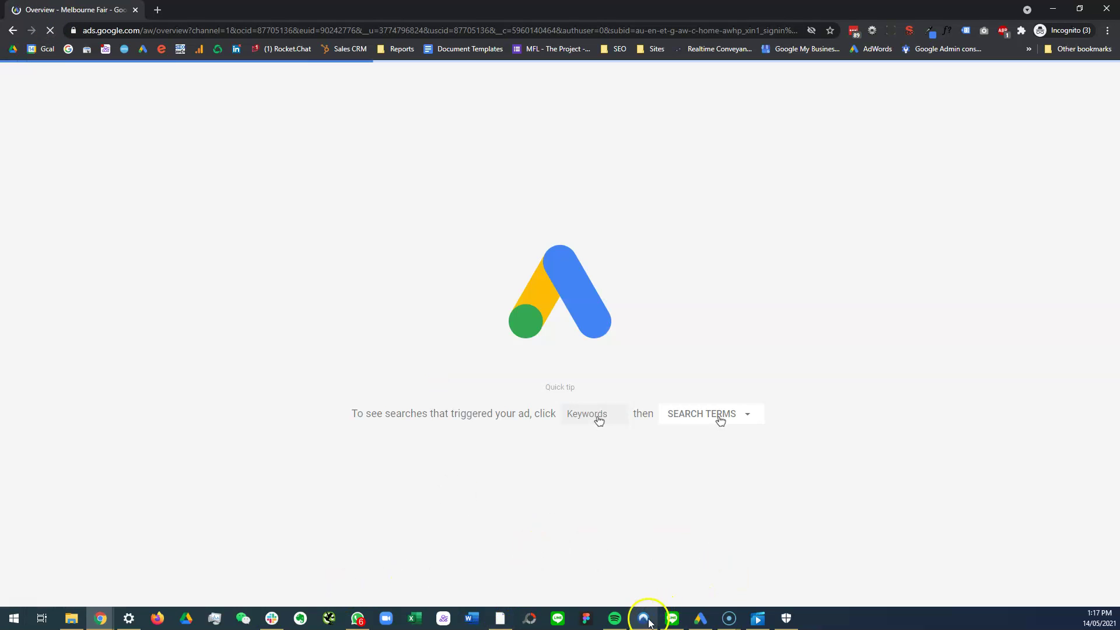
click(698, 620)
click(696, 620)
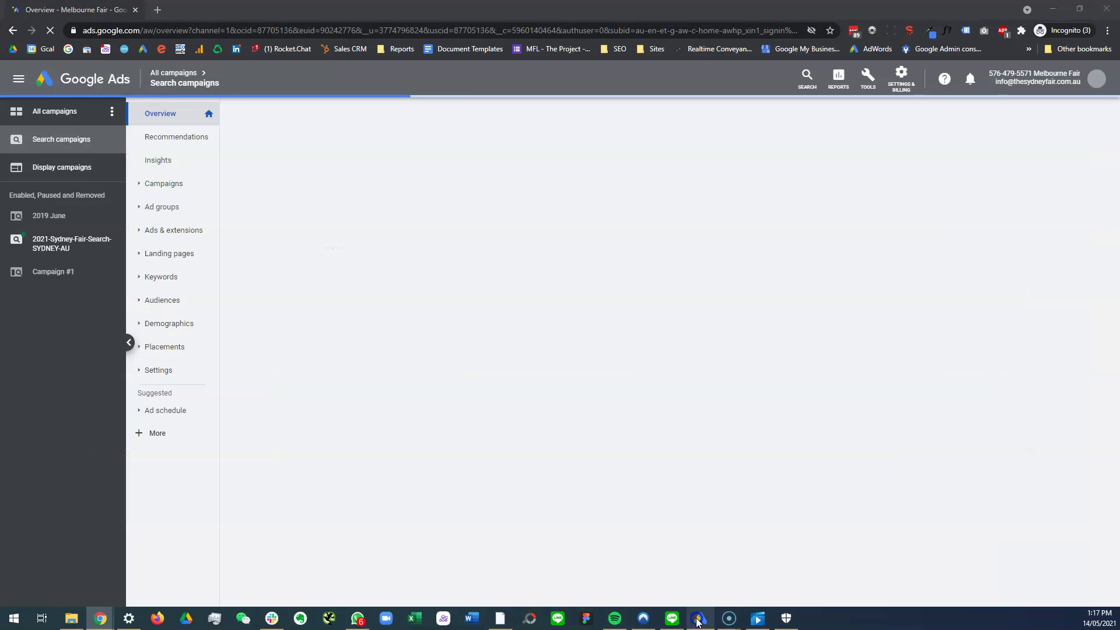
click(698, 619)
click(698, 619)
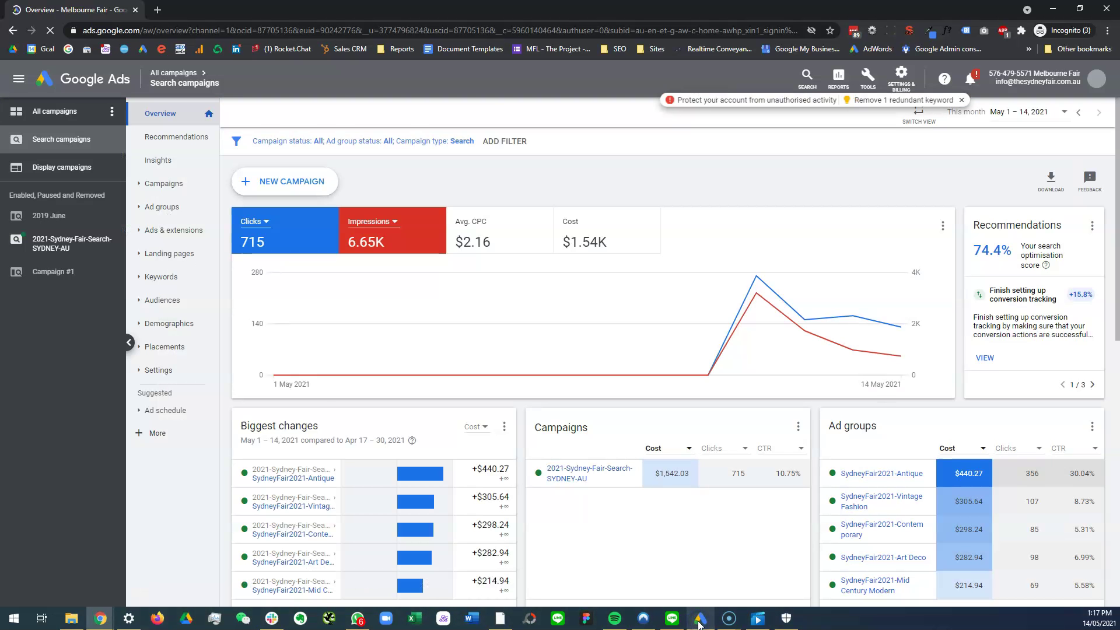
Step: Open the SydneyFair2021-Antique ad group's ads table, showing both new 2021 ads pending review
click(163, 206)
scroll(164, 205, down, 5)
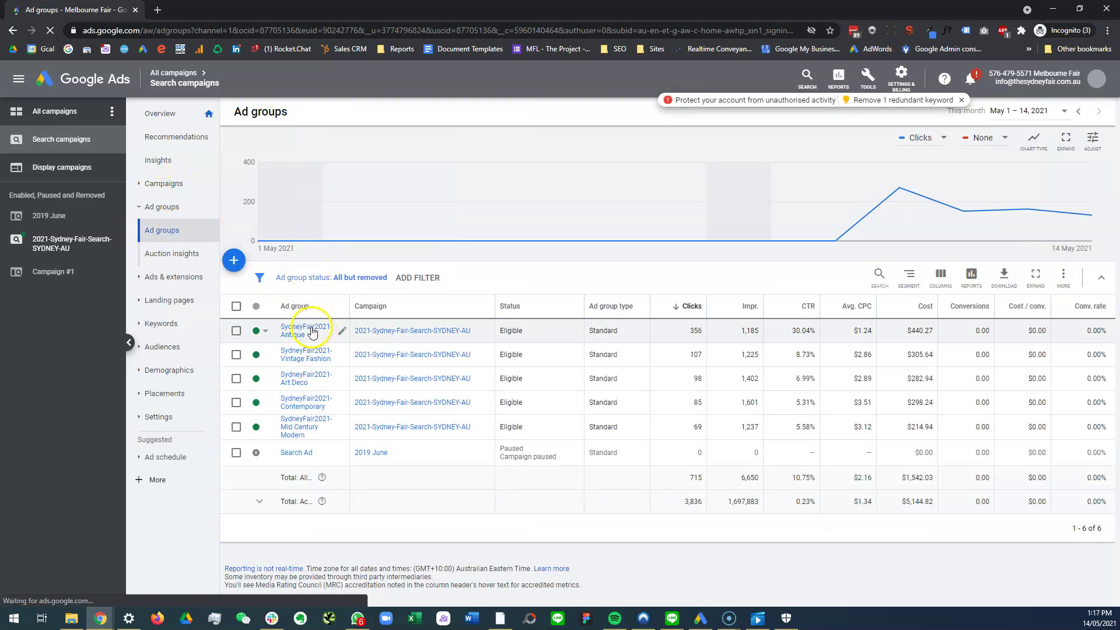
click(312, 331)
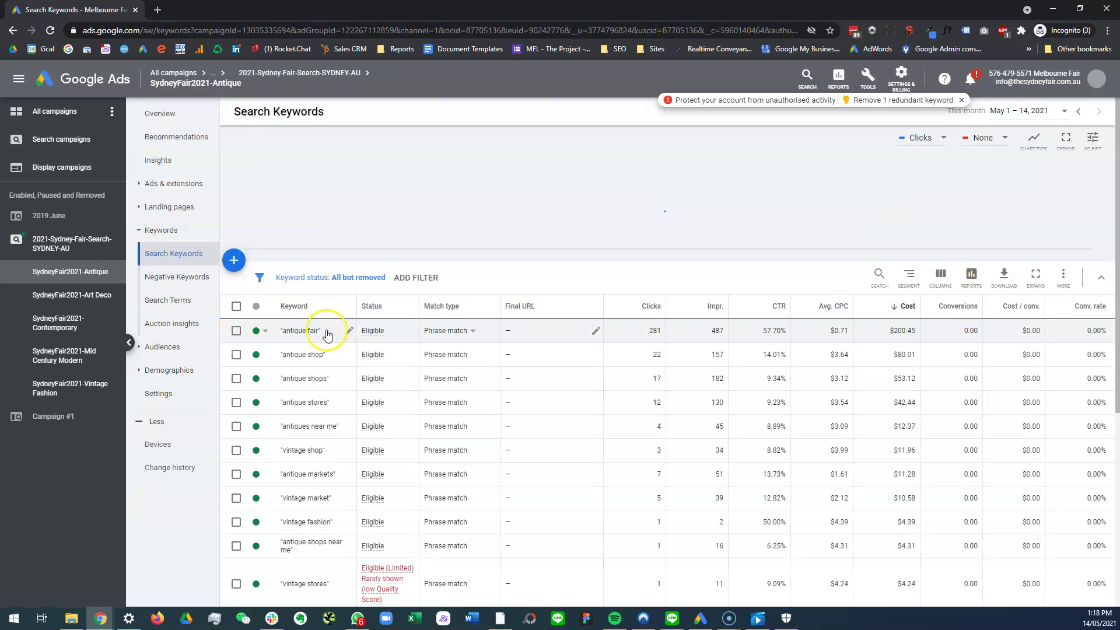
click(154, 190)
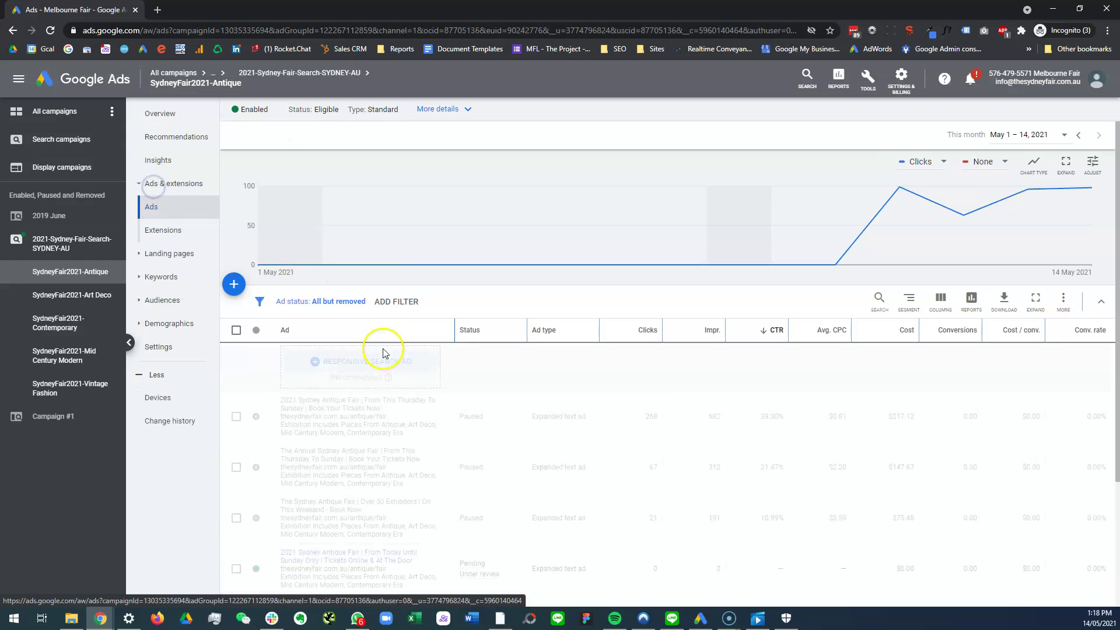
scroll(394, 475, down, 3)
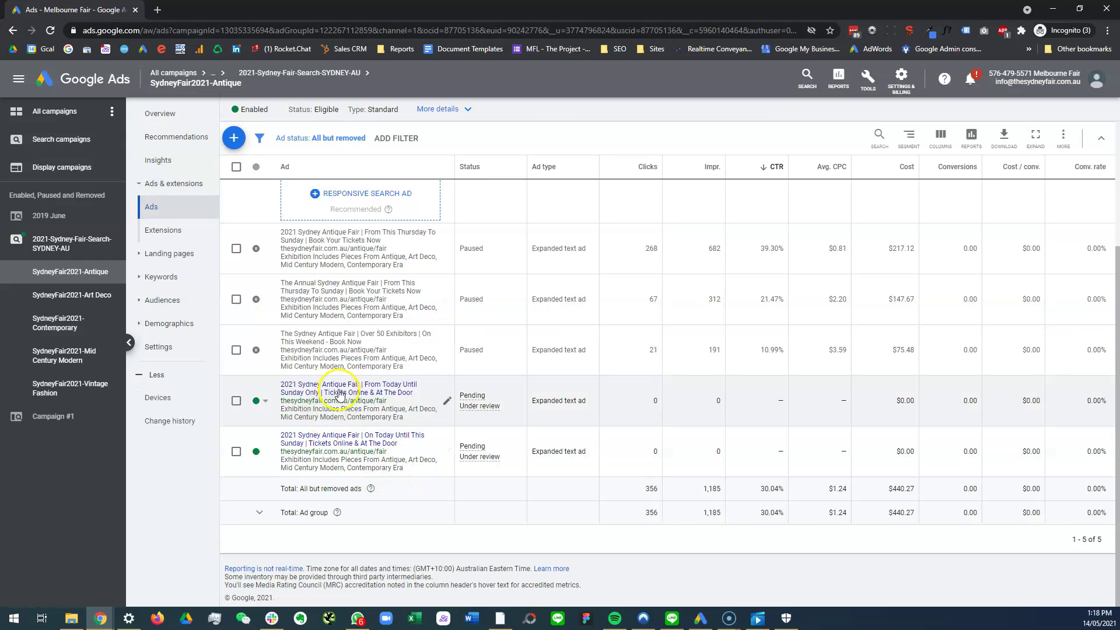